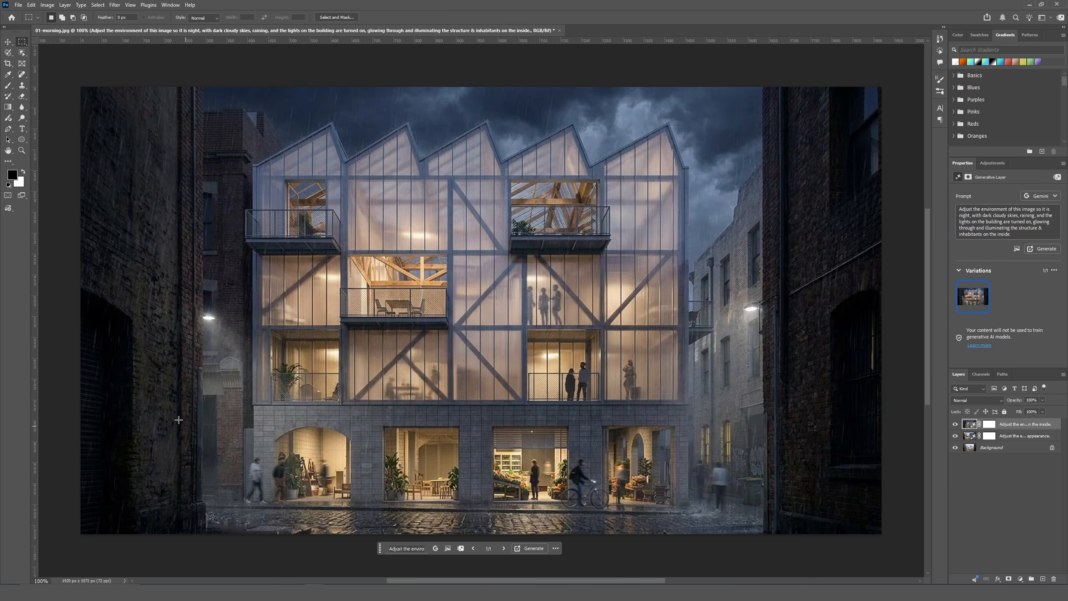
pyautogui.moveTo(163, 410); pyautogui.dragTo(371, 525)
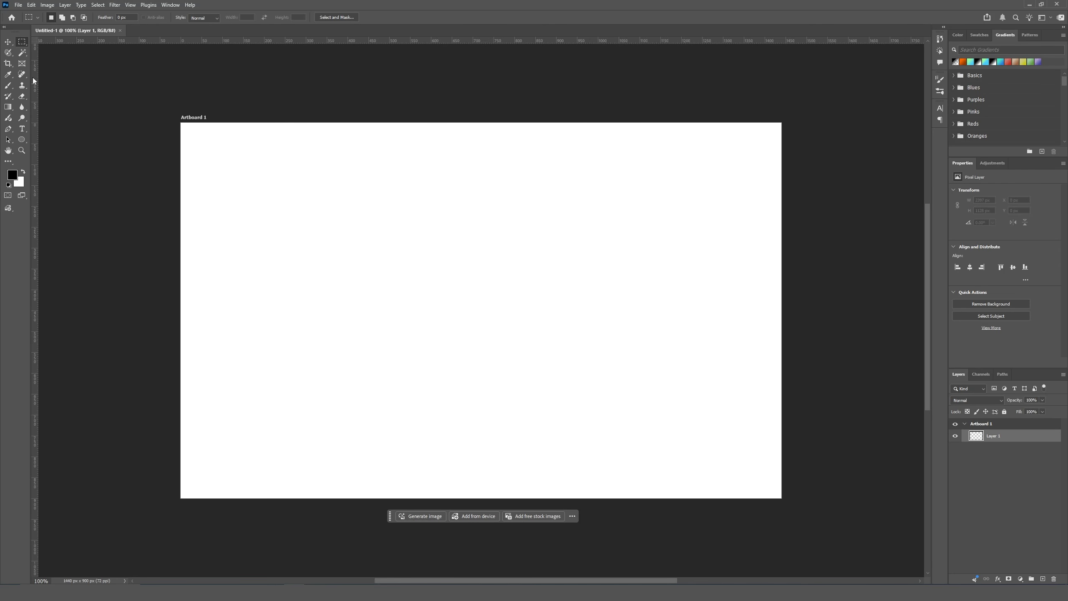
# Activate the Crop tool, then hide the Contextual Task Bar and show it again
pyautogui.click(10, 63)
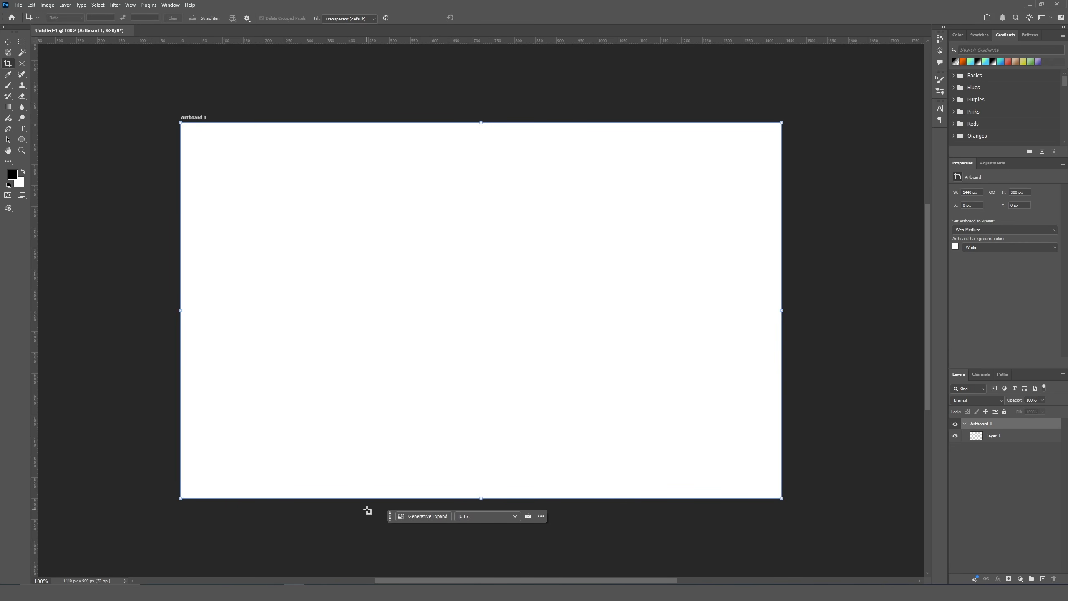
pyautogui.click(170, 4)
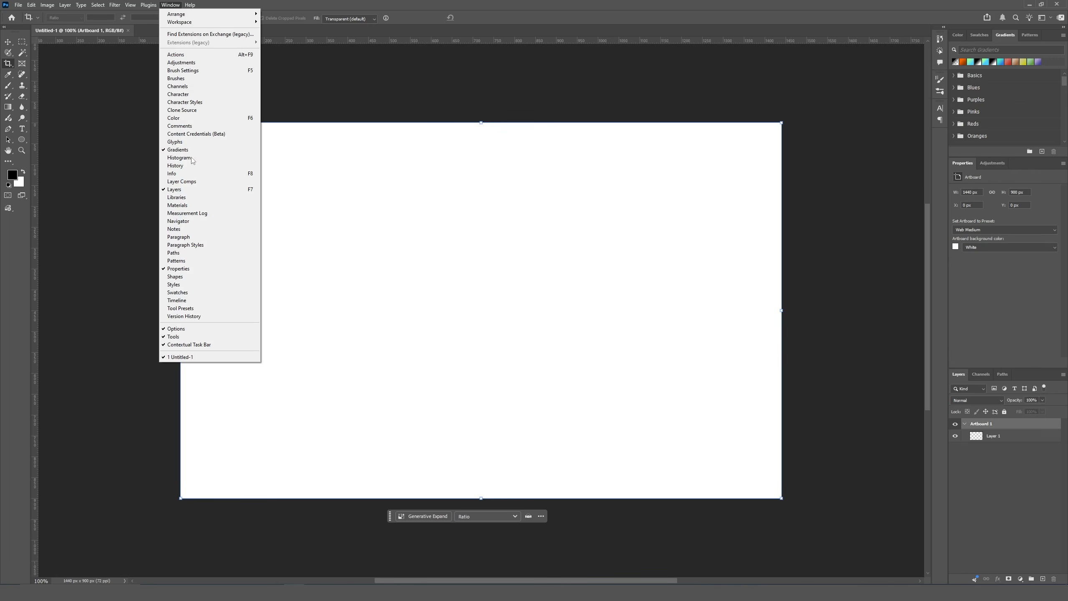
pyautogui.click(216, 345)
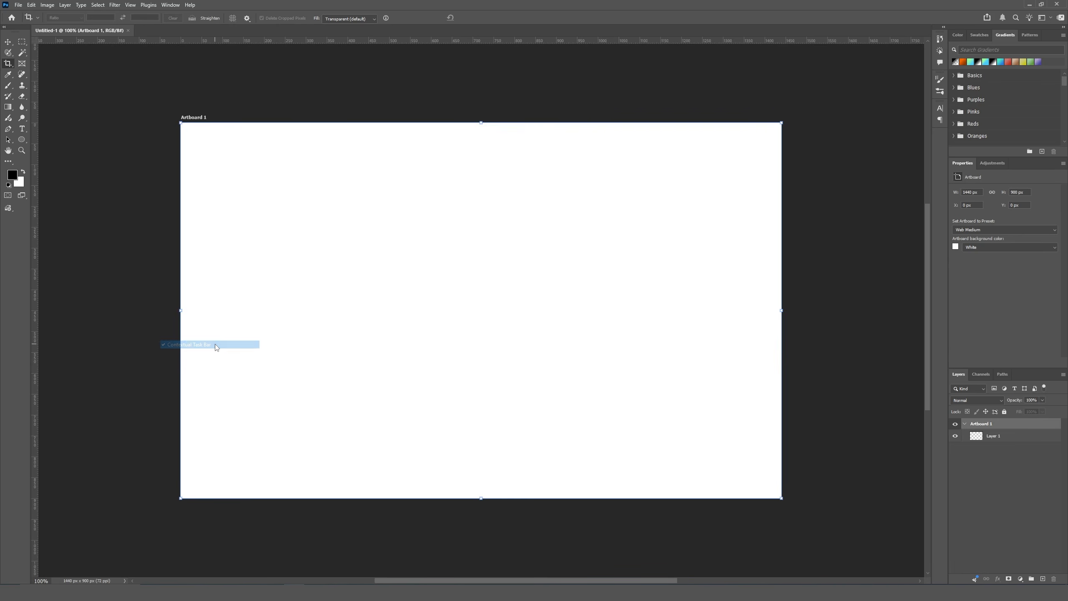
pyautogui.click(168, 5)
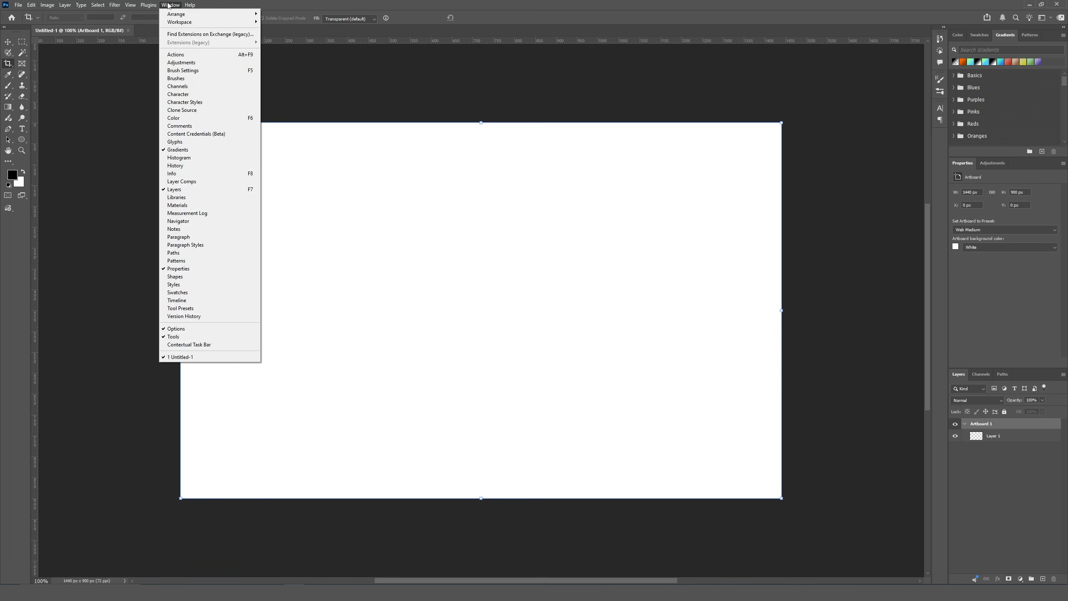
pyautogui.click(219, 345)
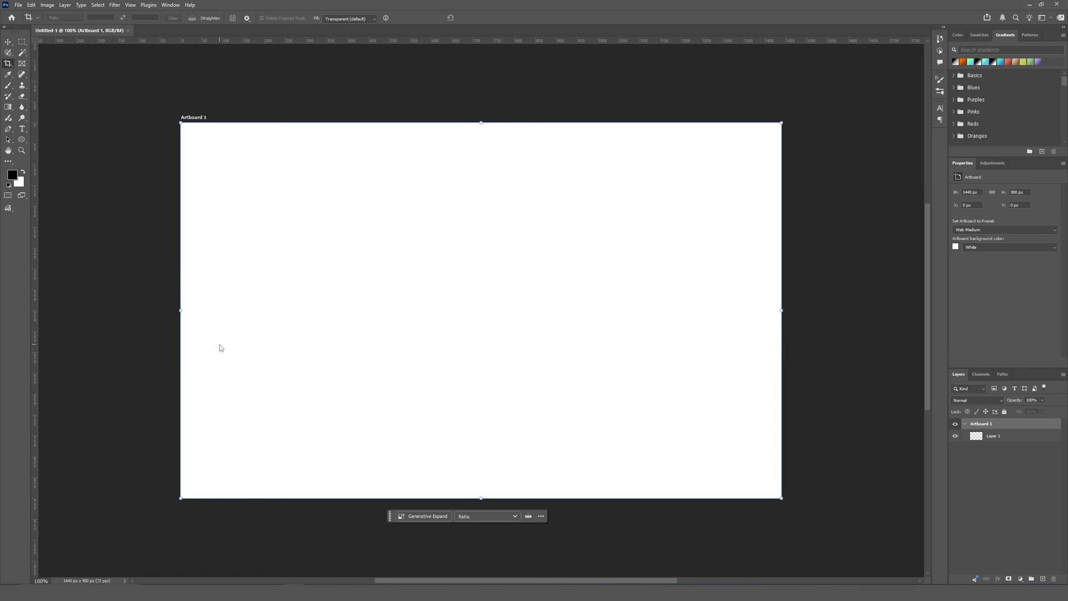
# Make a large rectangular selection inside the artboard, leaving a margin on all sides, and start Generative Fill on it
pyautogui.click(22, 41)
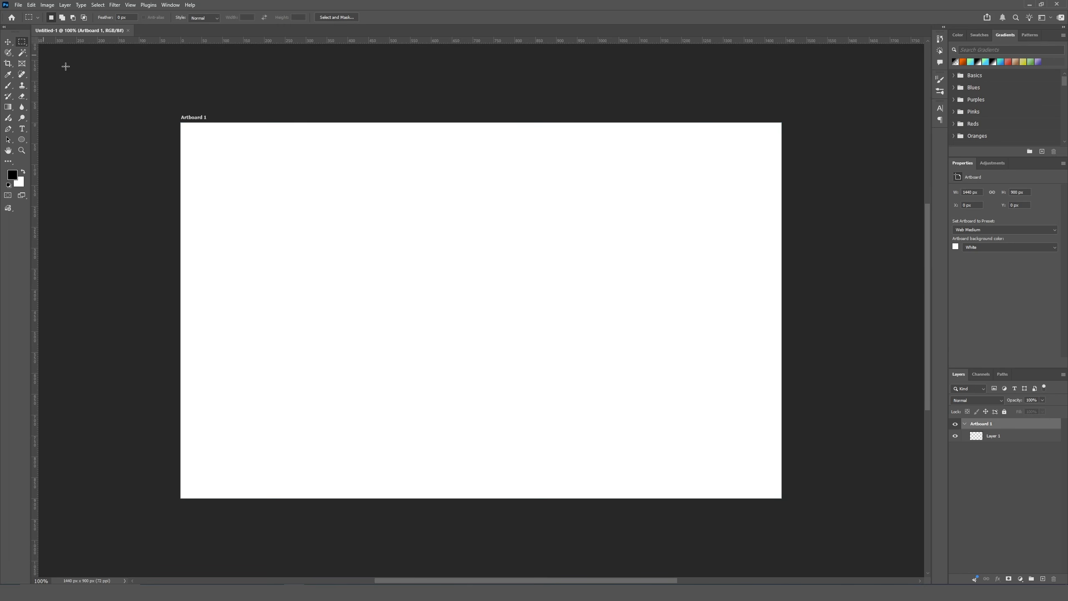
pyautogui.moveTo(236, 159); pyautogui.dragTo(727, 460)
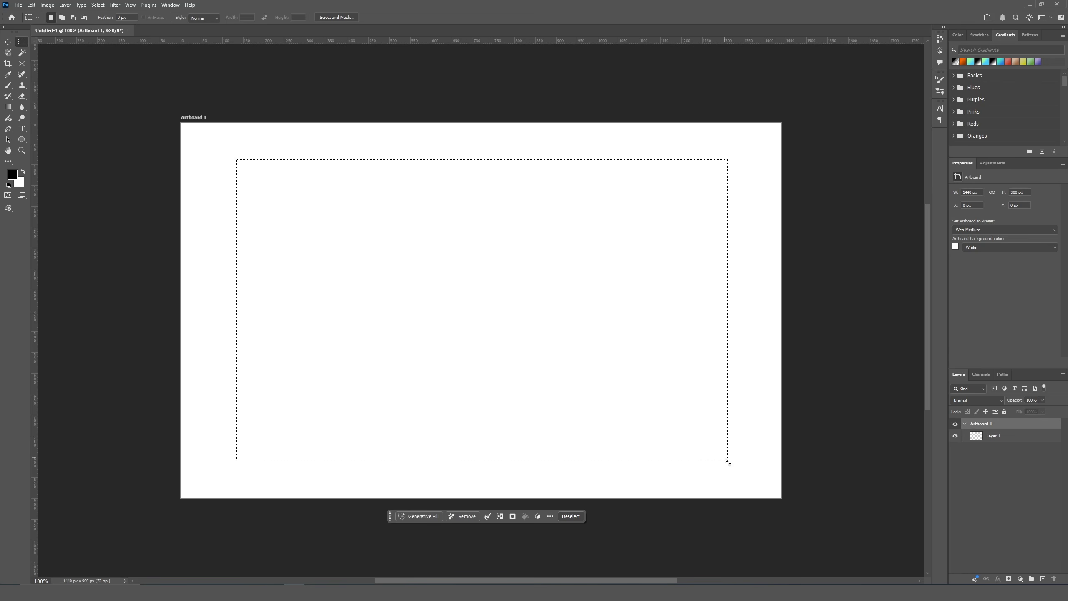
pyautogui.click(425, 515)
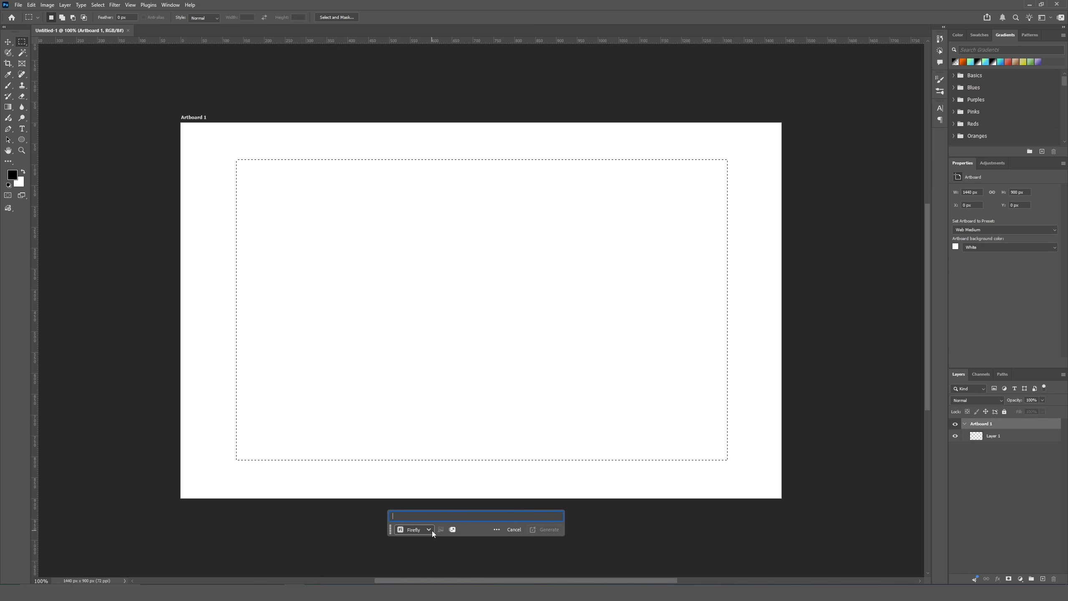
# Set the Generative Fill model to the partner model FLUX.2 pro
pyautogui.click(432, 531)
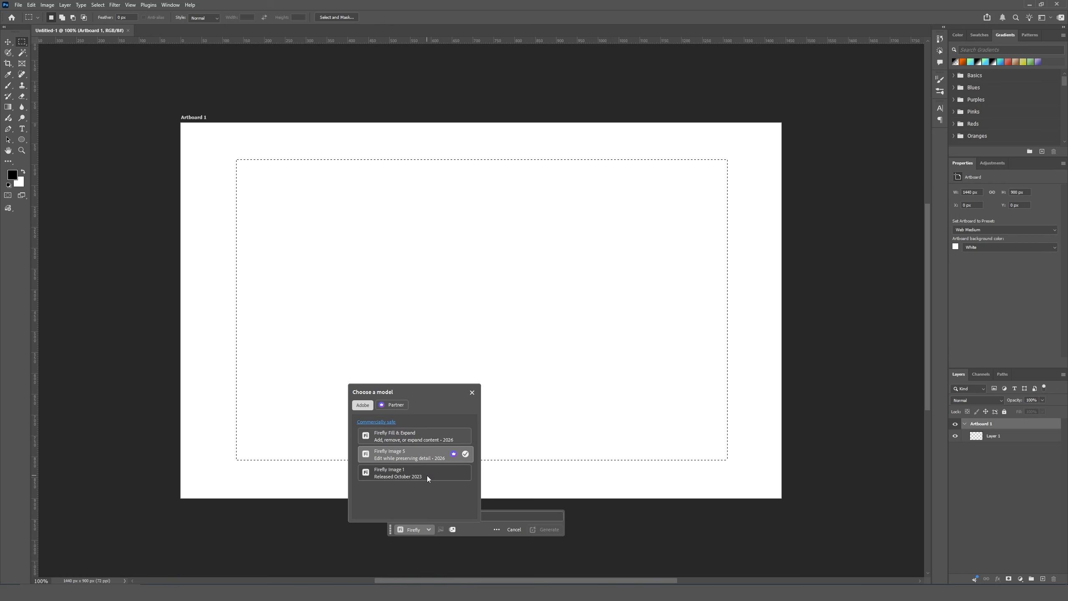
pyautogui.click(392, 408)
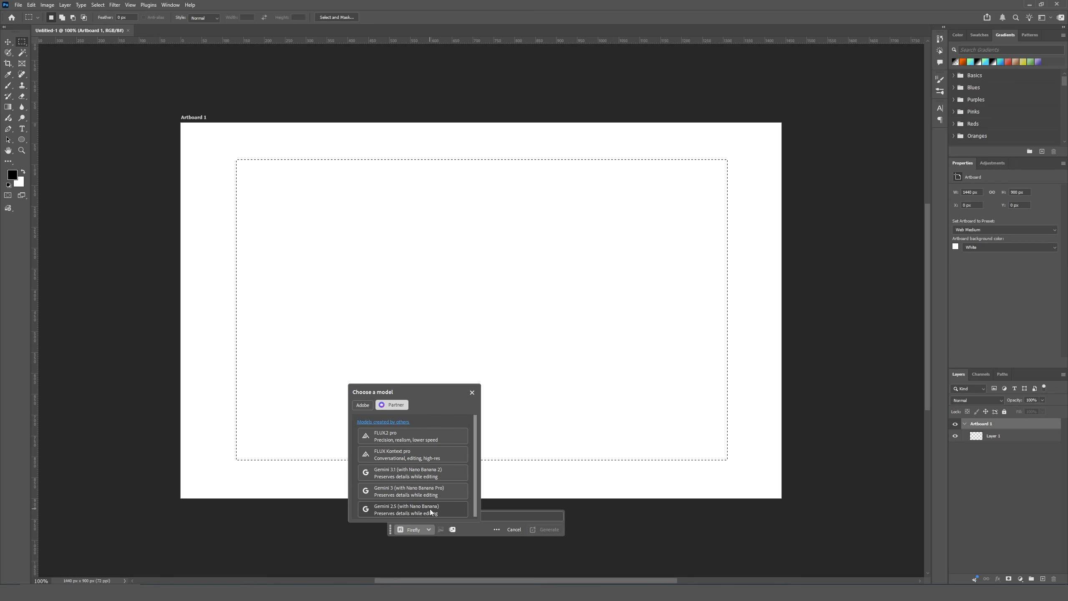
pyautogui.click(403, 439)
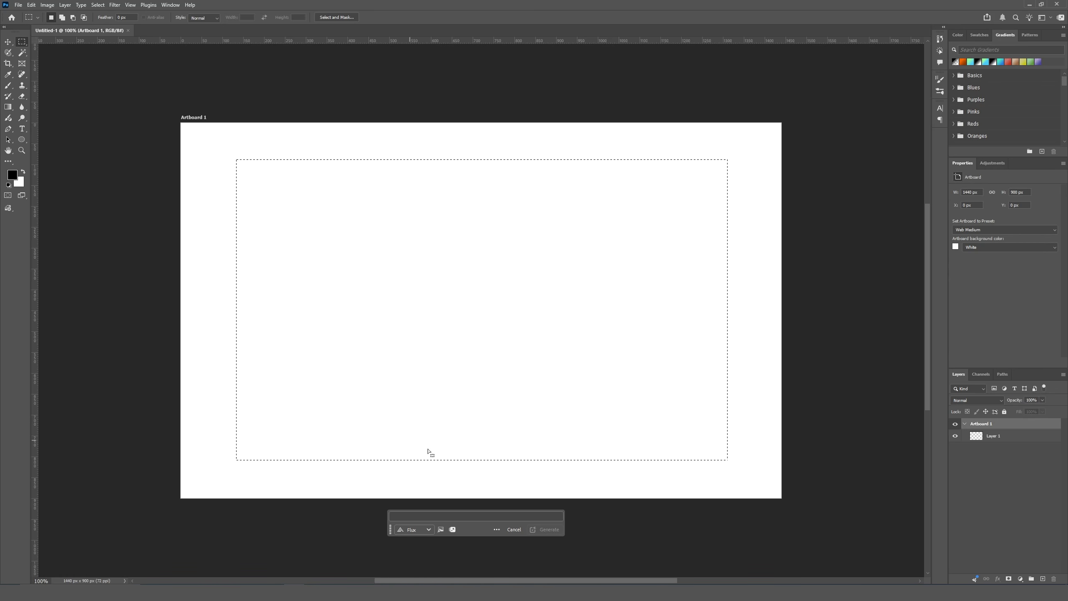
# Add TIMBER-01.jpg, TIMBER-02.jpg and TIMBER-03.jpg as reference images for the Generative Fill
pyautogui.click(441, 529)
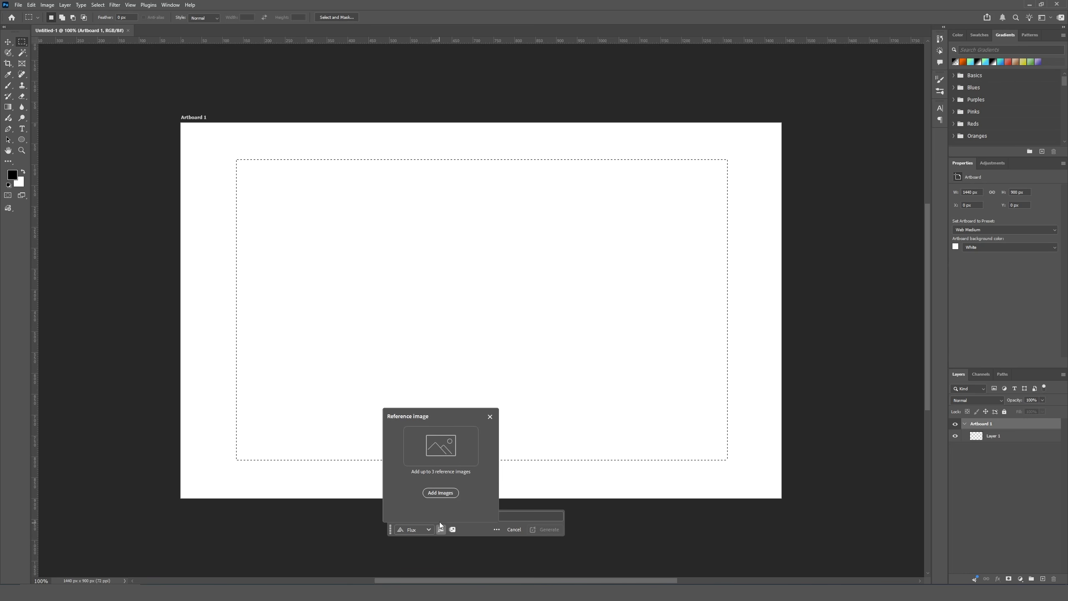
pyautogui.click(439, 493)
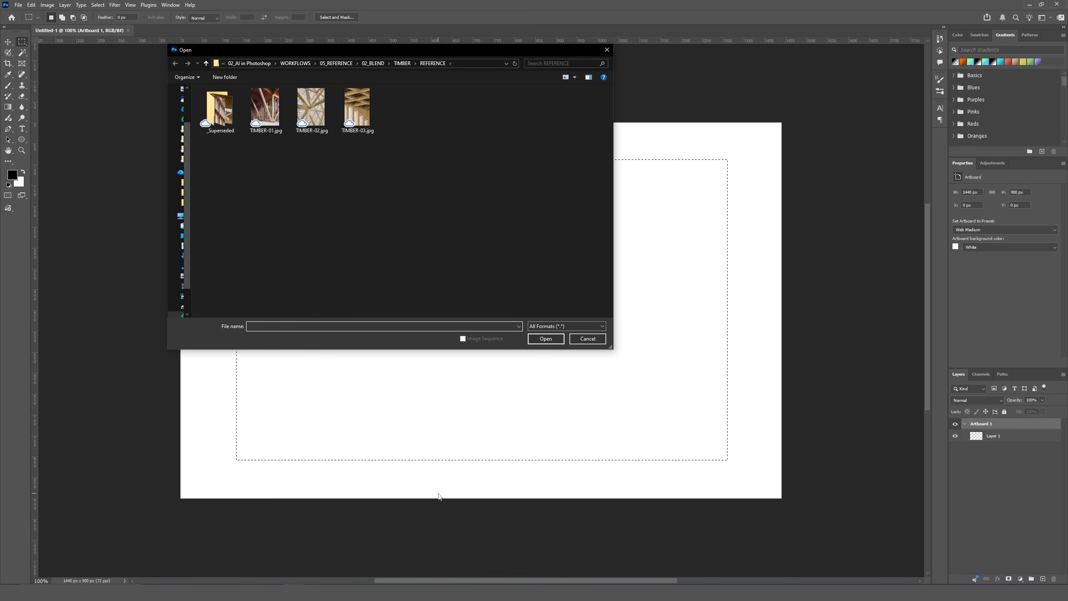
pyautogui.click(272, 124)
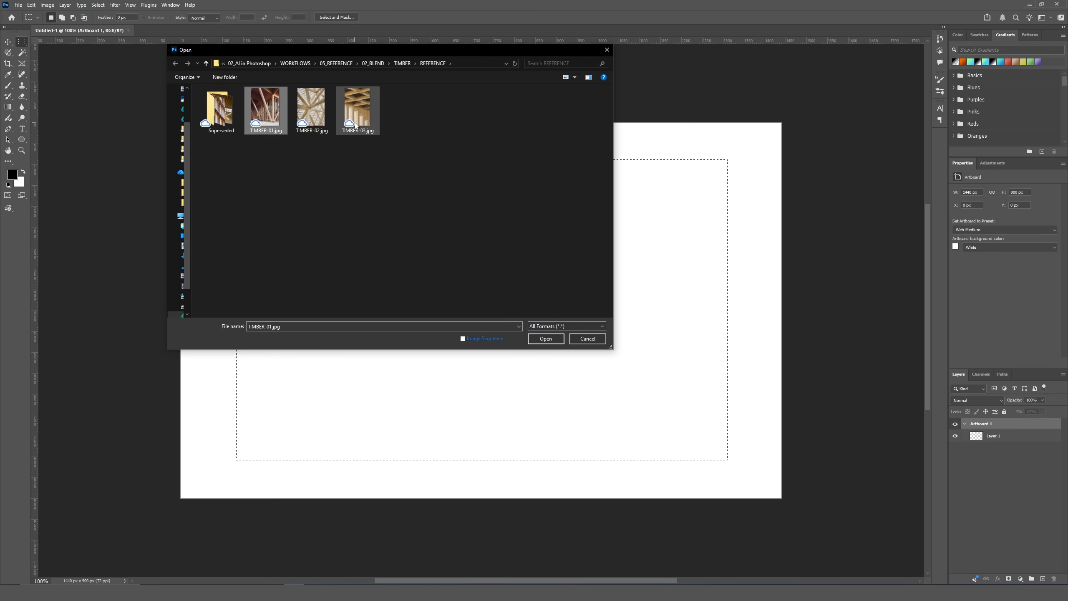
pyautogui.keyDown('shift'); pyautogui.click(356, 109); pyautogui.keyUp('shift')
pyautogui.click(544, 338)
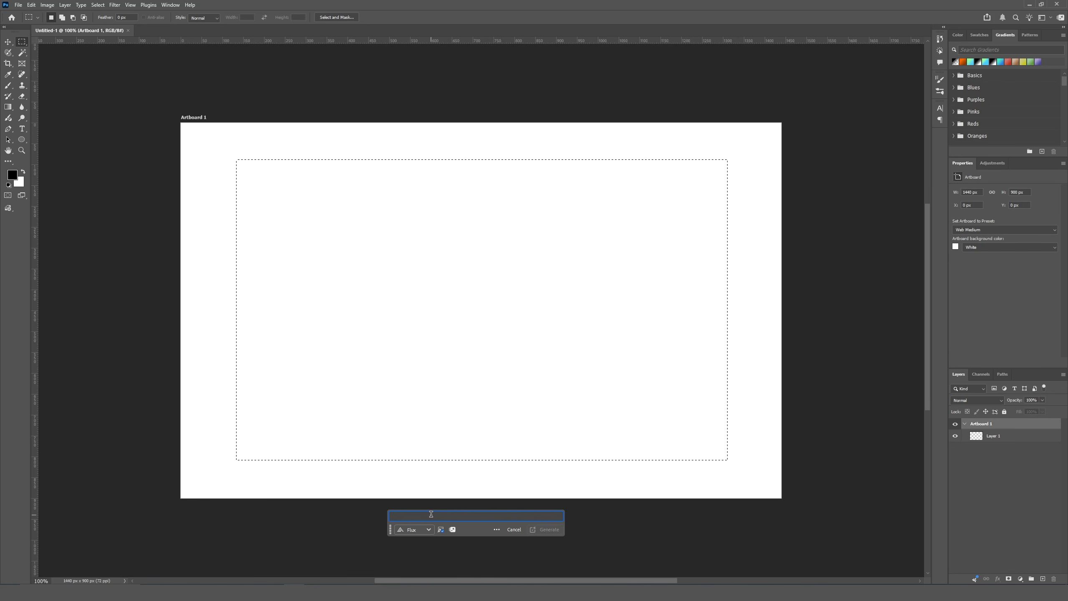
# Enter the prompt "Create a new image based on these reference images", check the generative credits balance, and generate the image
pyautogui.write('Create a new image based on ')
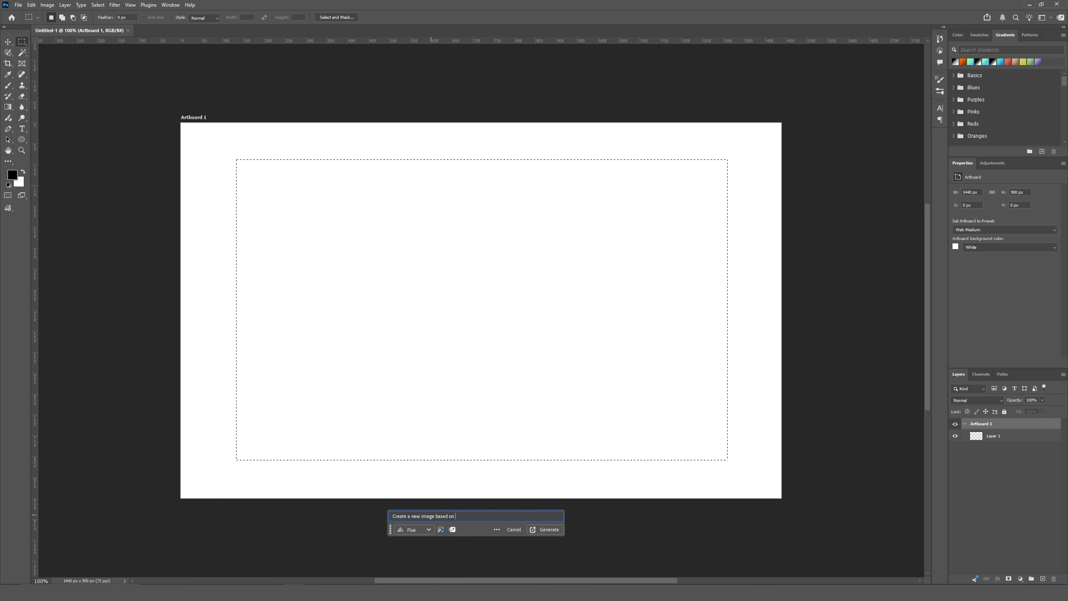
pyautogui.write('these reference images')
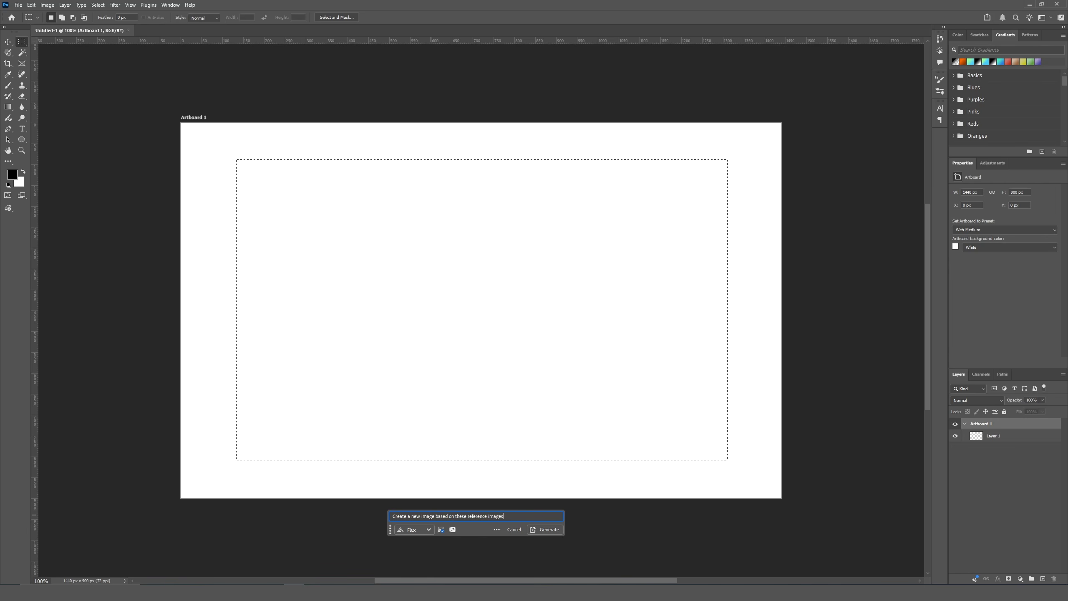
pyautogui.click(453, 529)
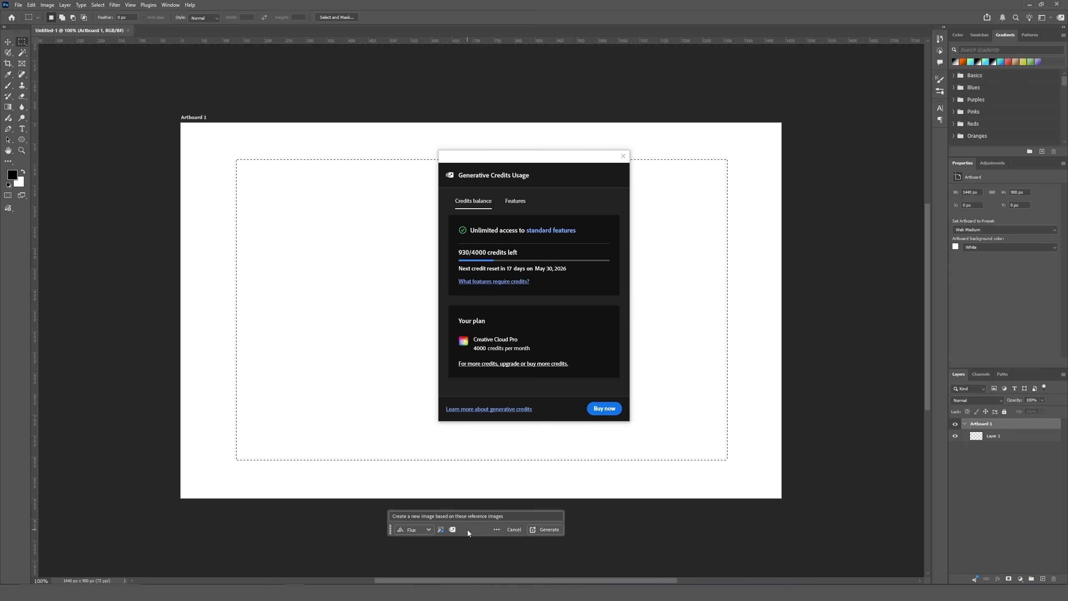
pyautogui.click(624, 157)
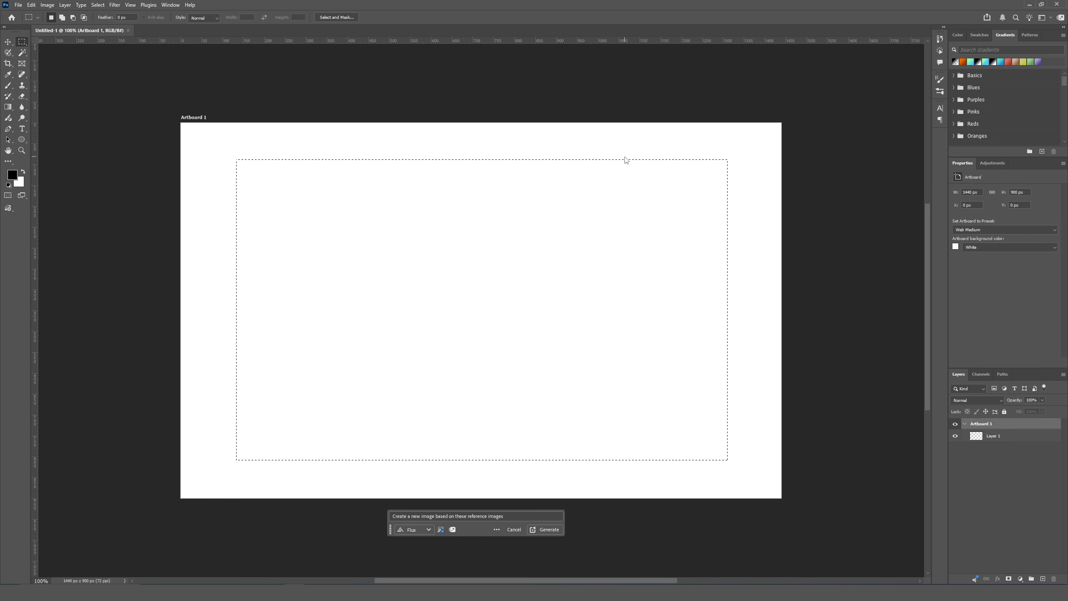
pyautogui.click(547, 530)
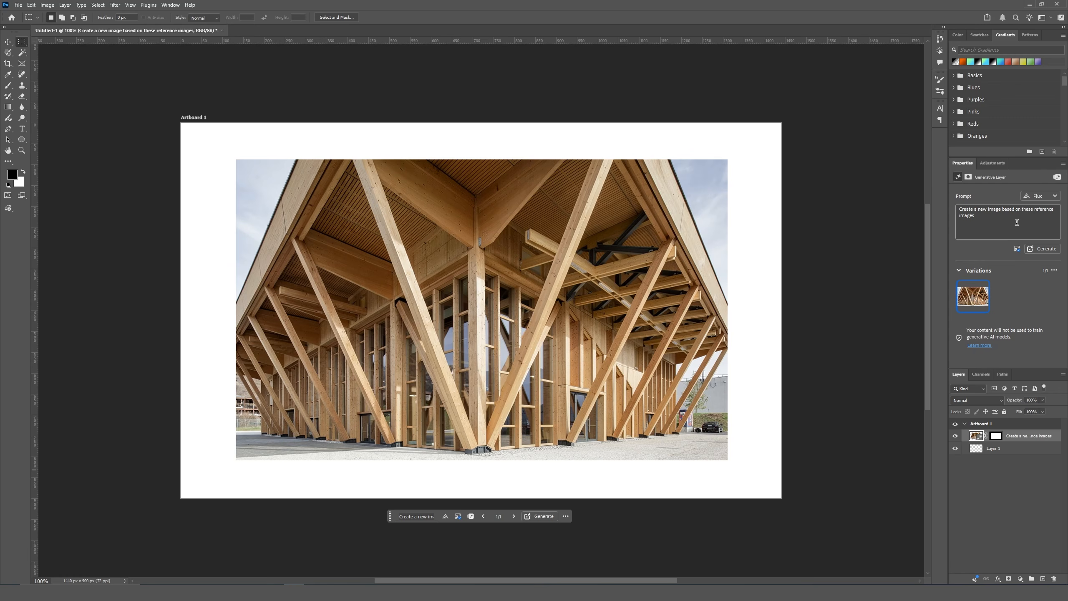
# Review the partner models available for the generated timber image layer
pyautogui.click(1057, 197)
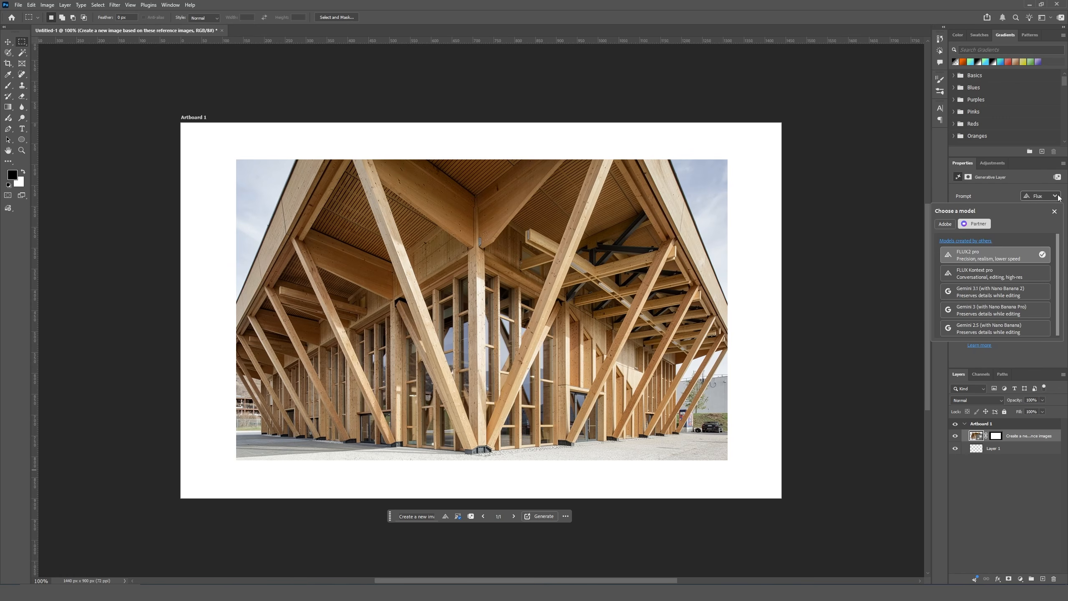
pyautogui.click(1057, 197)
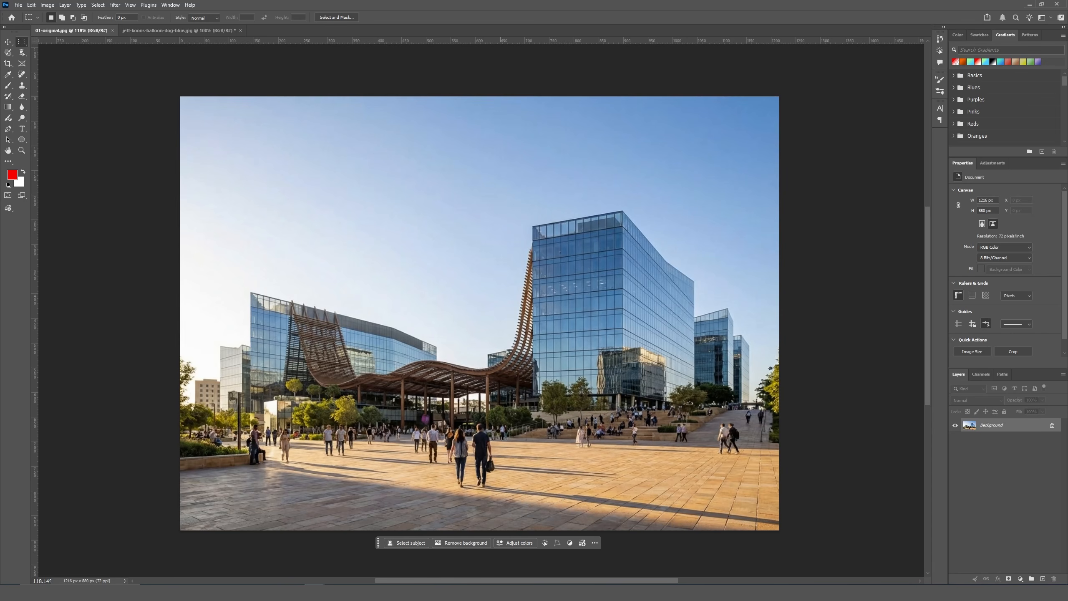
# Paint a selection over the tall glass building and the smaller towers beside it with a reduced Selection Brush
pyautogui.click(6, 55)
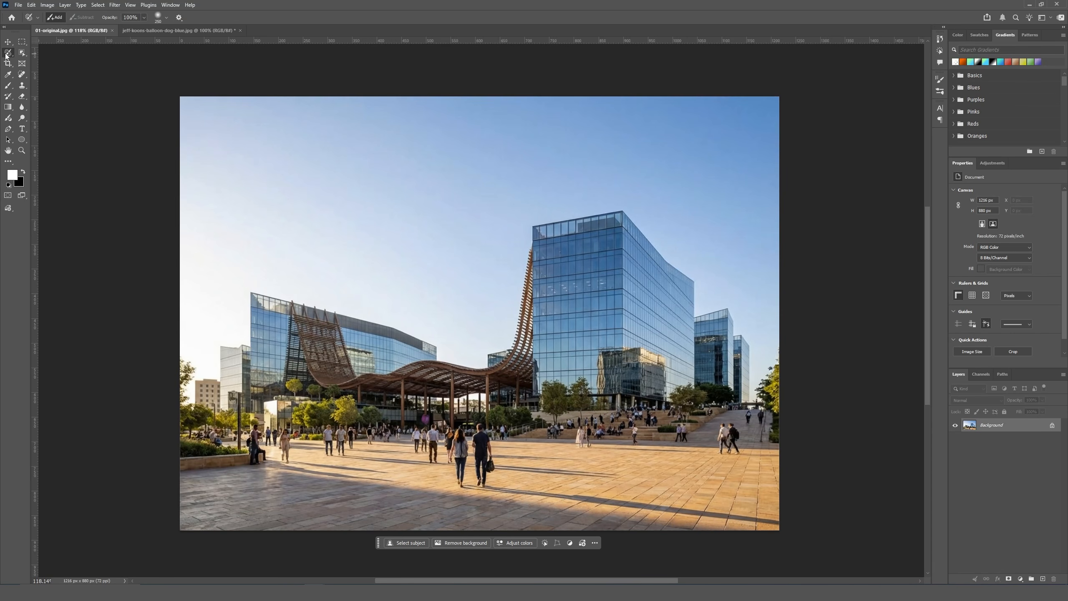
pyautogui.moveTo(530, 238)
pyautogui.mouseDown()
pyautogui.moveTo(626, 245)
pyautogui.moveTo(723, 333)
pyautogui.moveTo(720, 369)
pyautogui.moveTo(587, 359)
pyautogui.moveTo(604, 342)
pyautogui.moveTo(556, 325)
pyautogui.moveTo(555, 301)
pyautogui.moveTo(557, 324)
pyautogui.moveTo(533, 354)
pyautogui.moveTo(507, 358)
pyautogui.moveTo(499, 375)
pyautogui.moveTo(497, 366)
pyautogui.moveTo(499, 388)
pyautogui.moveTo(692, 384)
pyautogui.mouseUp()
pyautogui.press('[')
pyautogui.press('[')
pyautogui.press('[')
pyautogui.press('[')
pyautogui.moveTo(724, 331)
pyautogui.mouseDown()
pyautogui.moveTo(687, 316)
pyautogui.moveTo(592, 230)
pyautogui.moveTo(535, 233)
pyautogui.moveTo(527, 321)
pyautogui.moveTo(526, 297)
pyautogui.mouseUp()
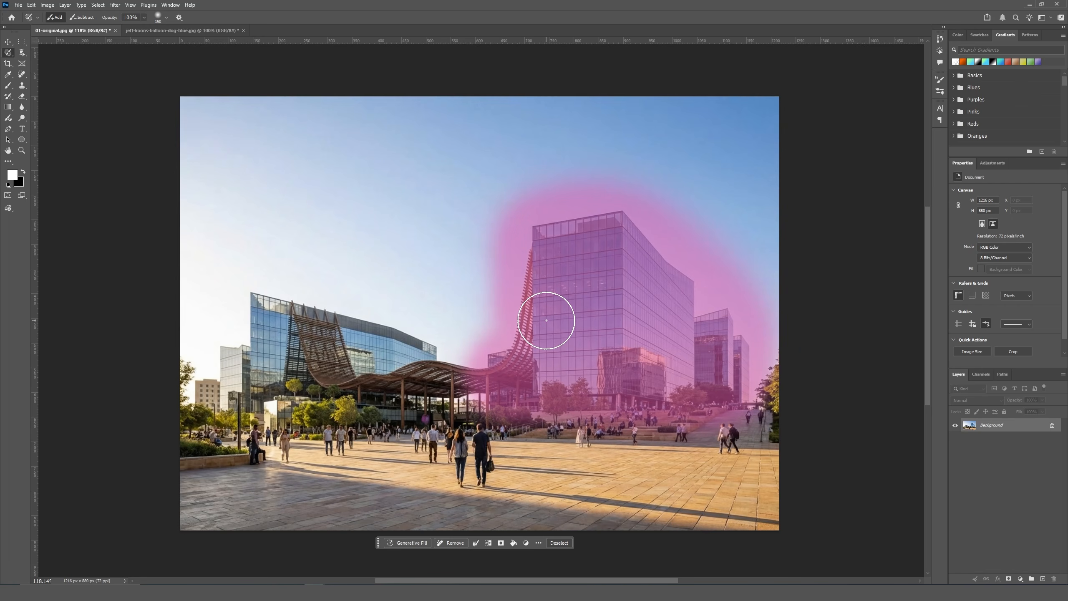
# Start Generative Fill on the painted building selection with the Gemini 3.1 (with Nano Banana 2) model
pyautogui.click(403, 542)
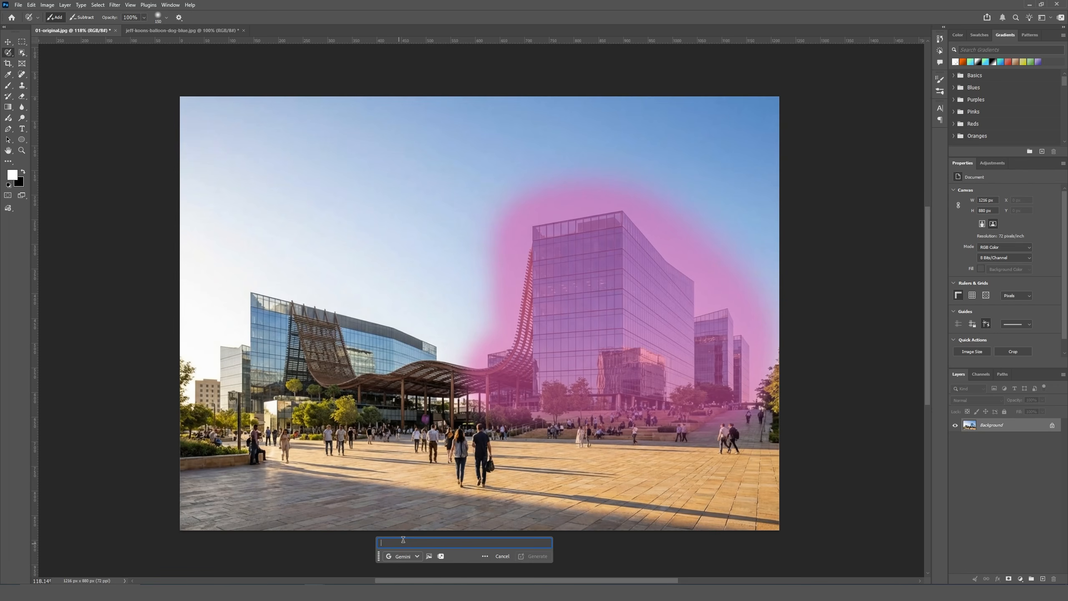
pyautogui.click(420, 560)
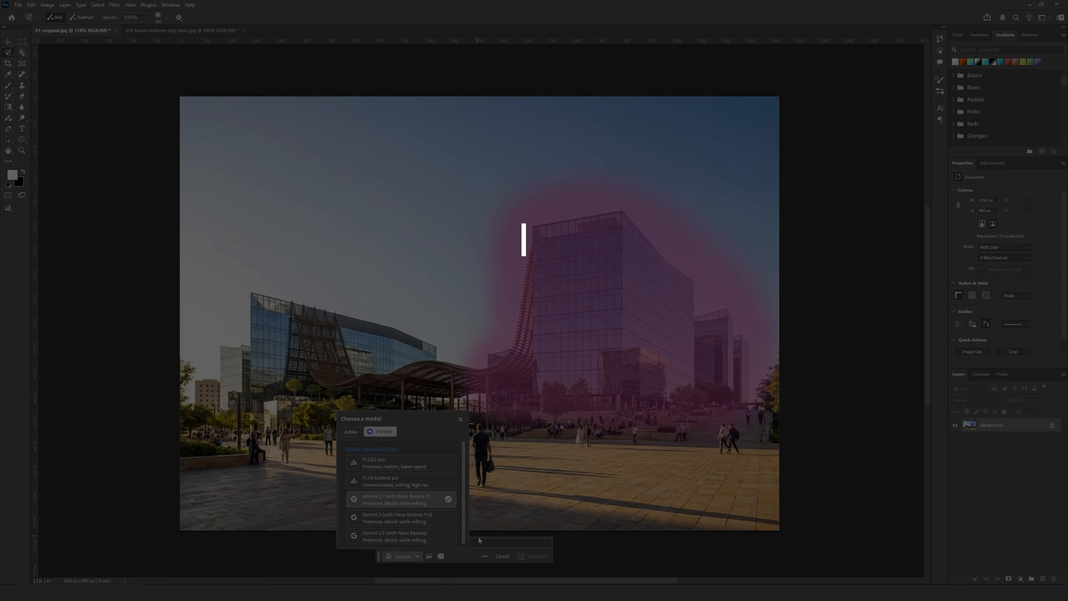
pyautogui.click(419, 504)
# Generate the fill with the prompt "Change the glass facade to a timber facade. Do not change any of the other surrounding elements or context."
pyautogui.write('Change the glass fa')
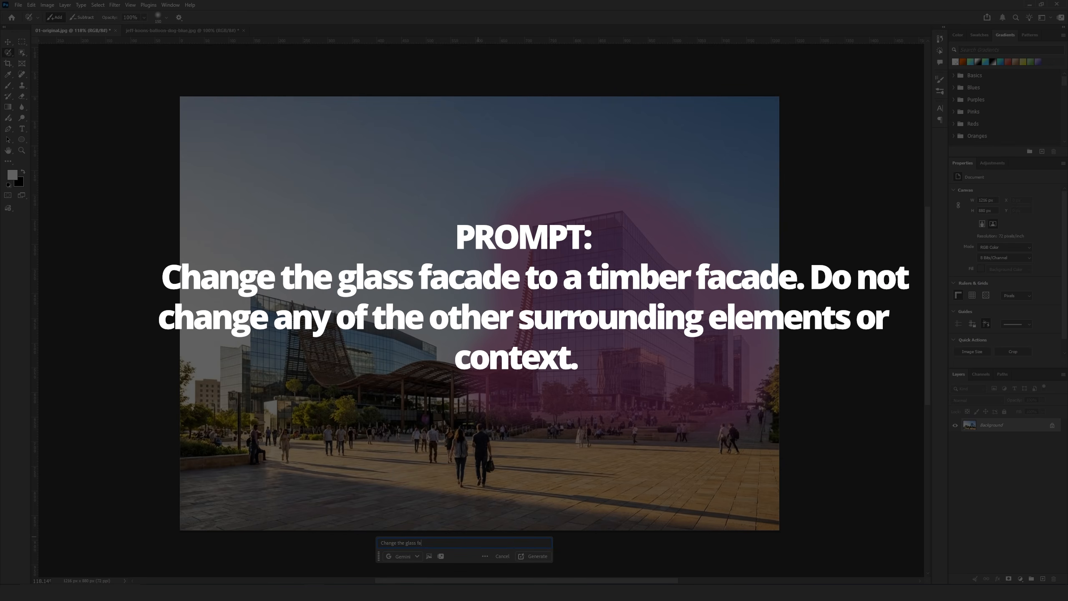
pyautogui.write('cade to a')
pyautogui.press('Return')
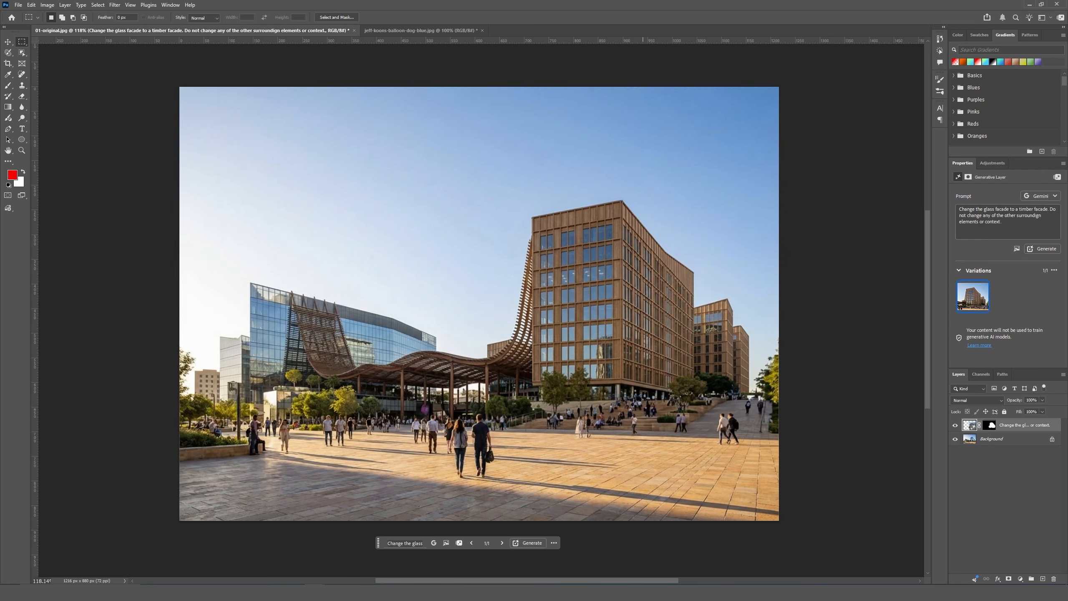
# Remove the background of the blue balloon dog image in jeff-koons-balloon-dog-blue.jpg
pyautogui.click(429, 26)
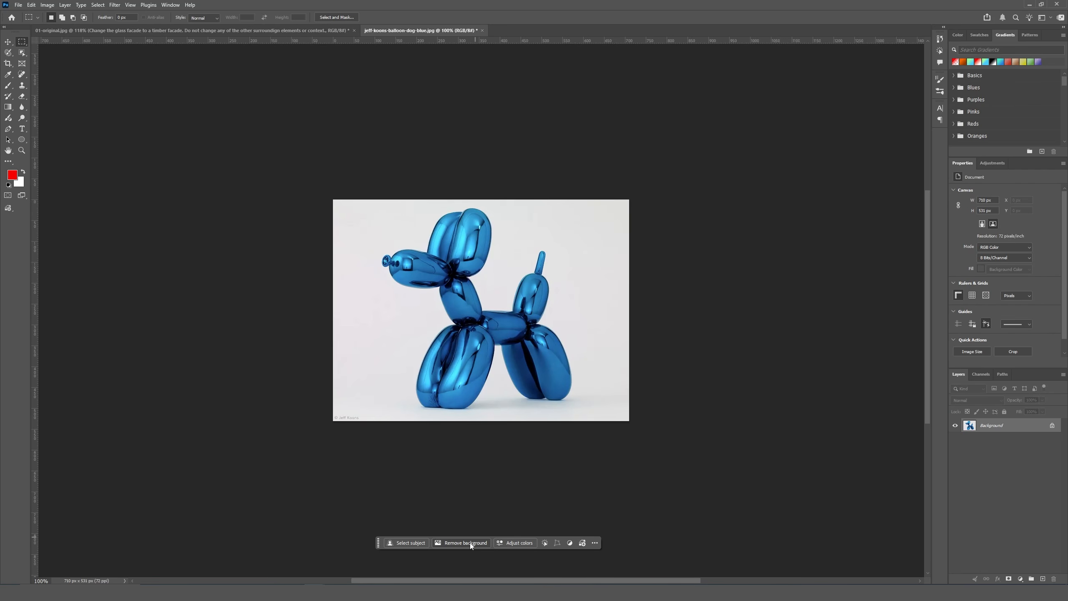
pyautogui.click(469, 543)
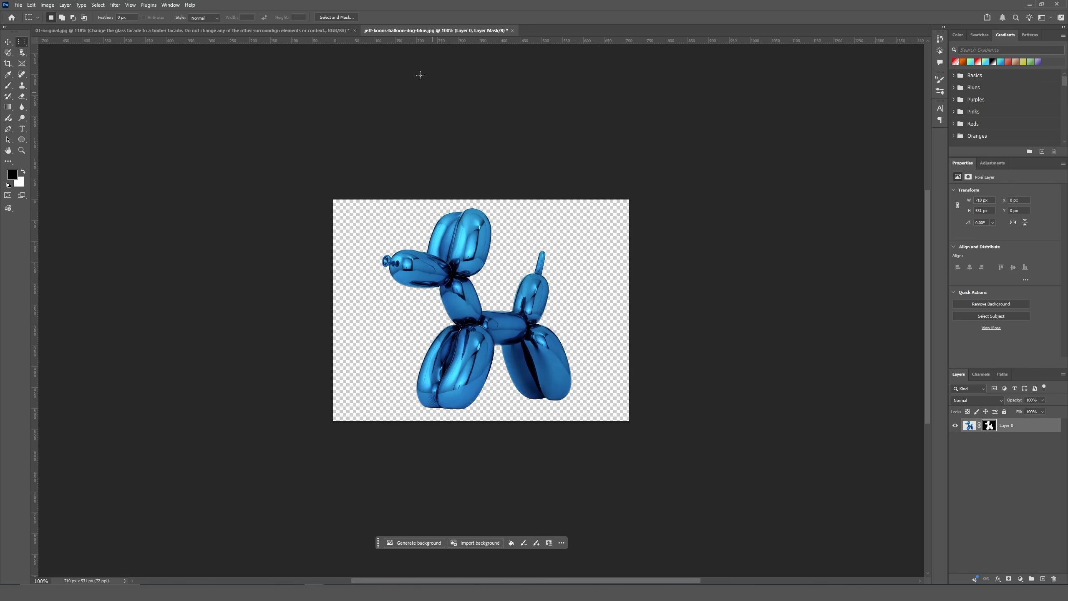
# Copy the cut-out balloon dog layer into 01-original.jpg in front of the timber building, and close its source document without saving
pyautogui.moveTo(431, 31); pyautogui.dragTo(165, 341)
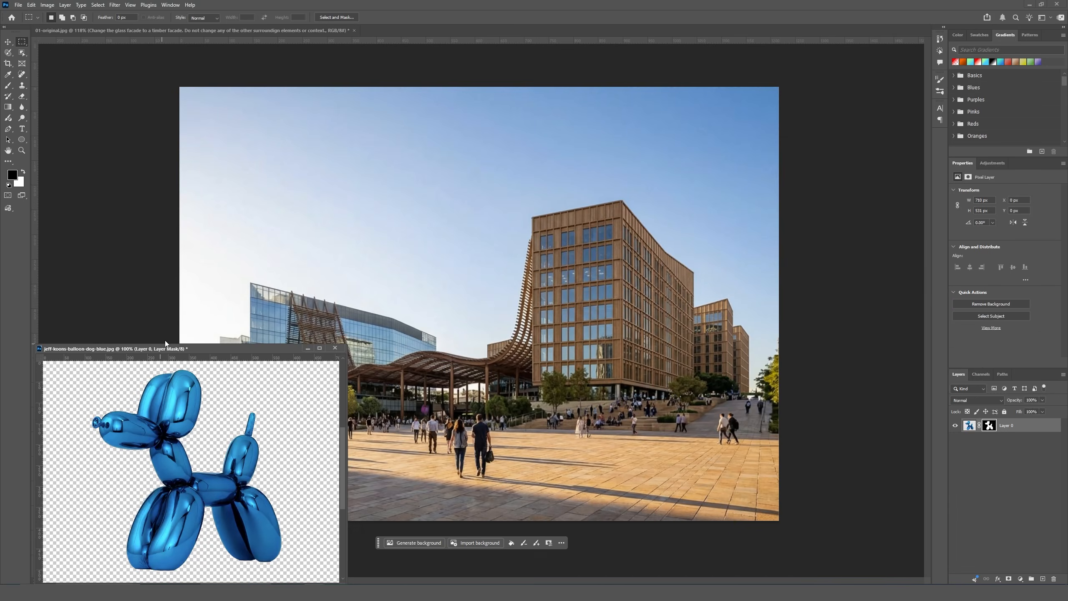
pyautogui.moveTo(1007, 426); pyautogui.dragTo(595, 319)
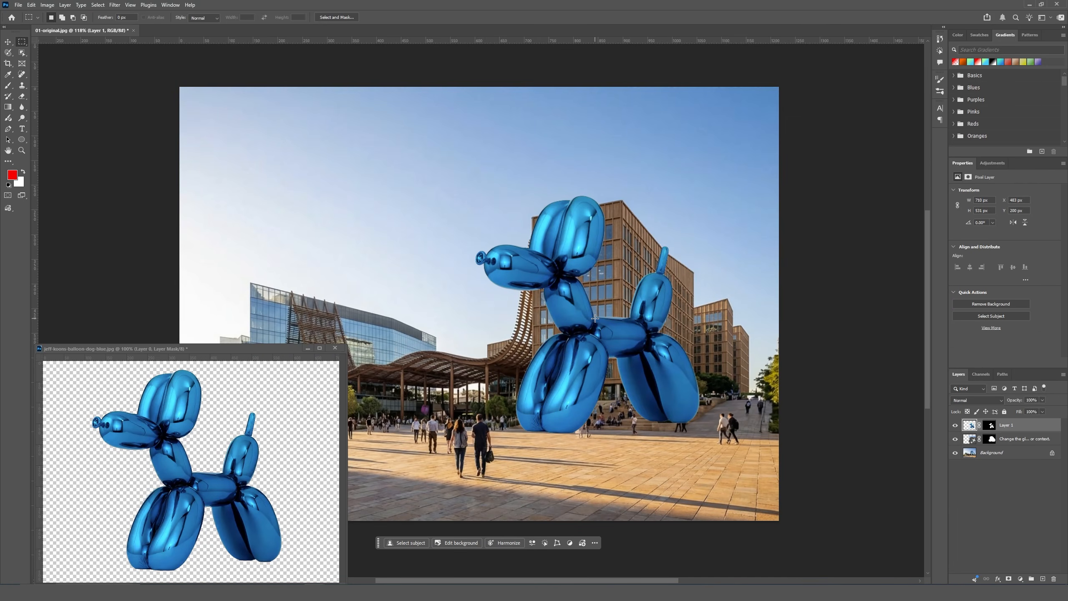
pyautogui.click(332, 347)
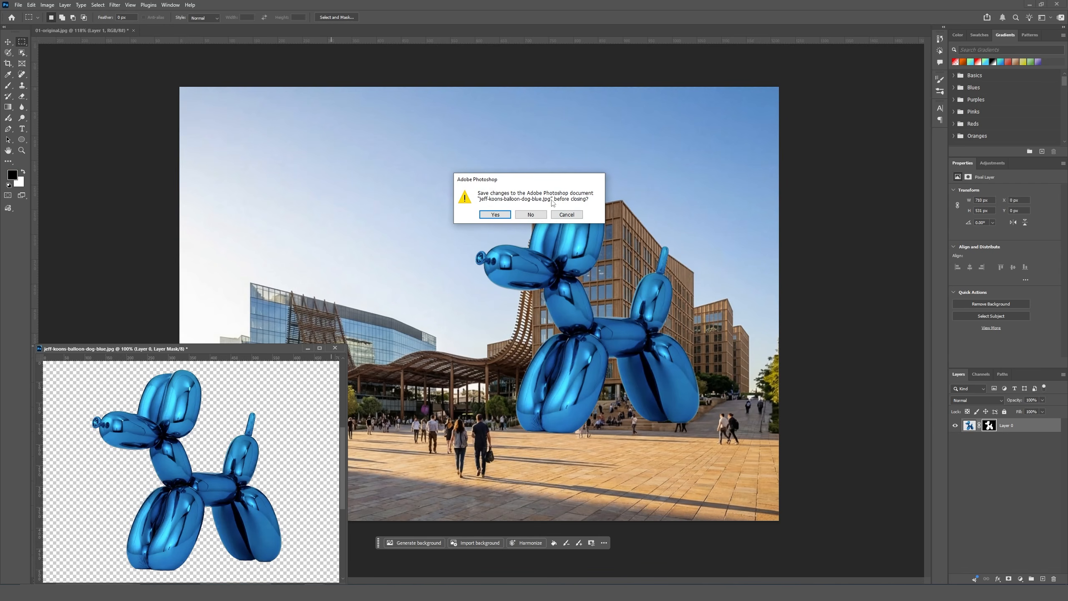
pyautogui.click(531, 215)
# Scale the balloon dog layer down to about 470 x 352 px and place it on the plaza in front of the timber building
pyautogui.rightClick(594, 359)
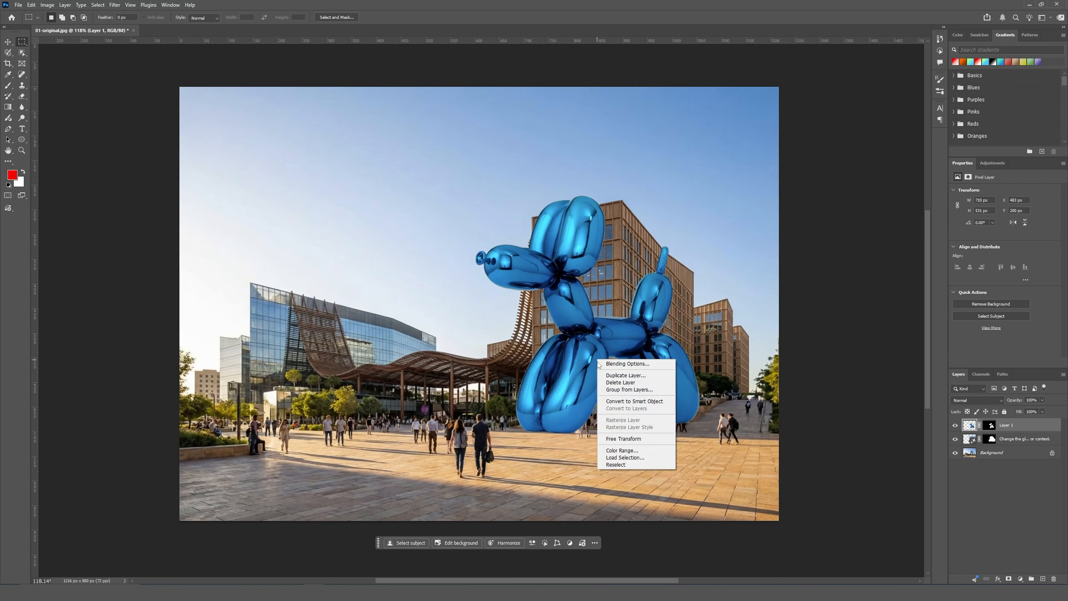
pyautogui.click(628, 439)
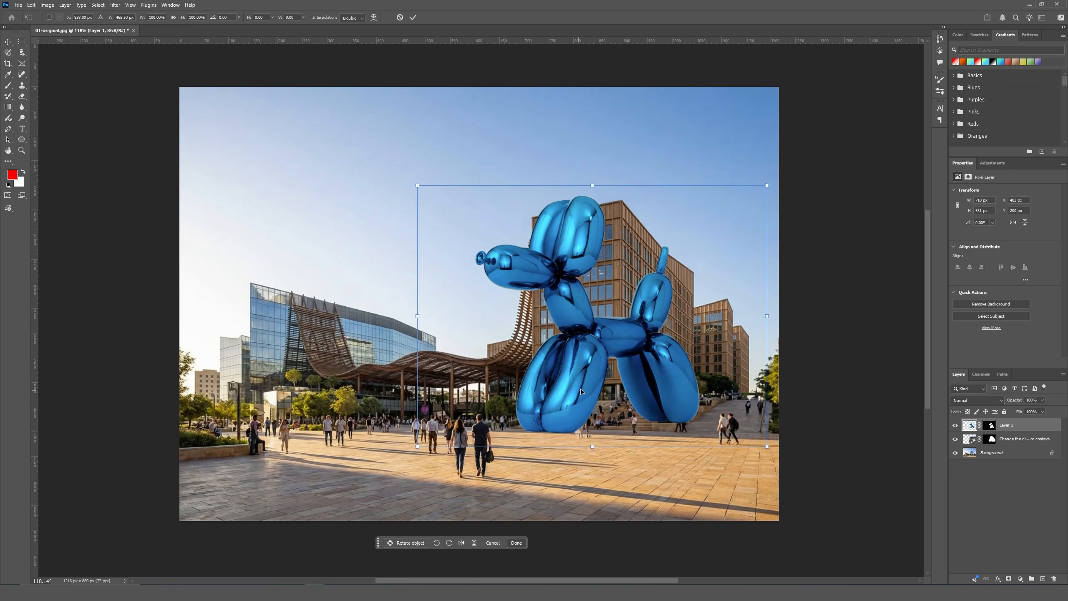
pyautogui.moveTo(587, 392); pyautogui.dragTo(607, 432)
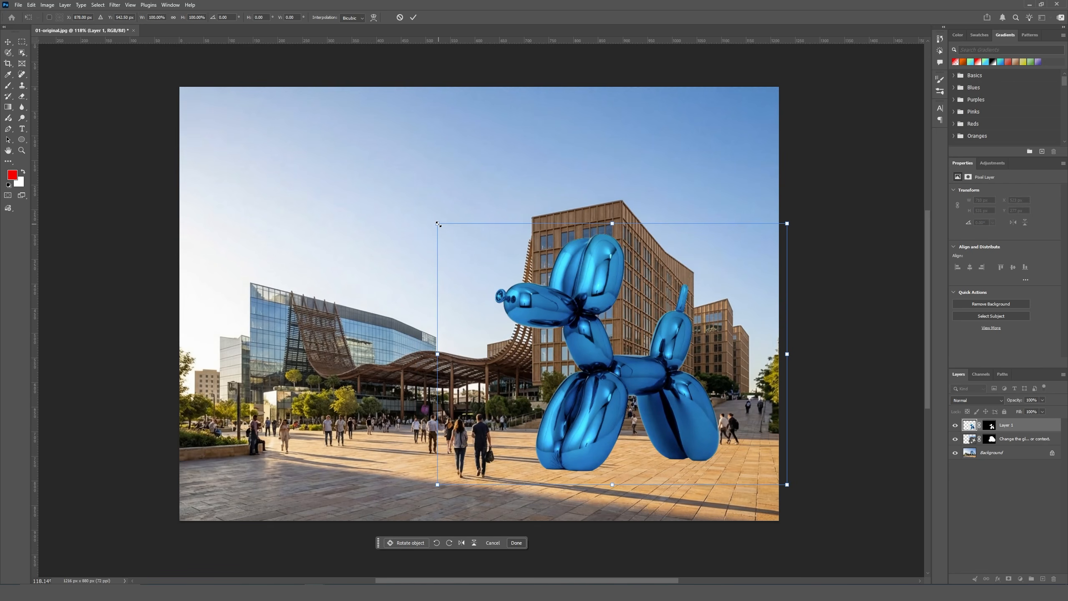
pyautogui.moveTo(437, 223); pyautogui.dragTo(528, 303)
pyautogui.press('Return')
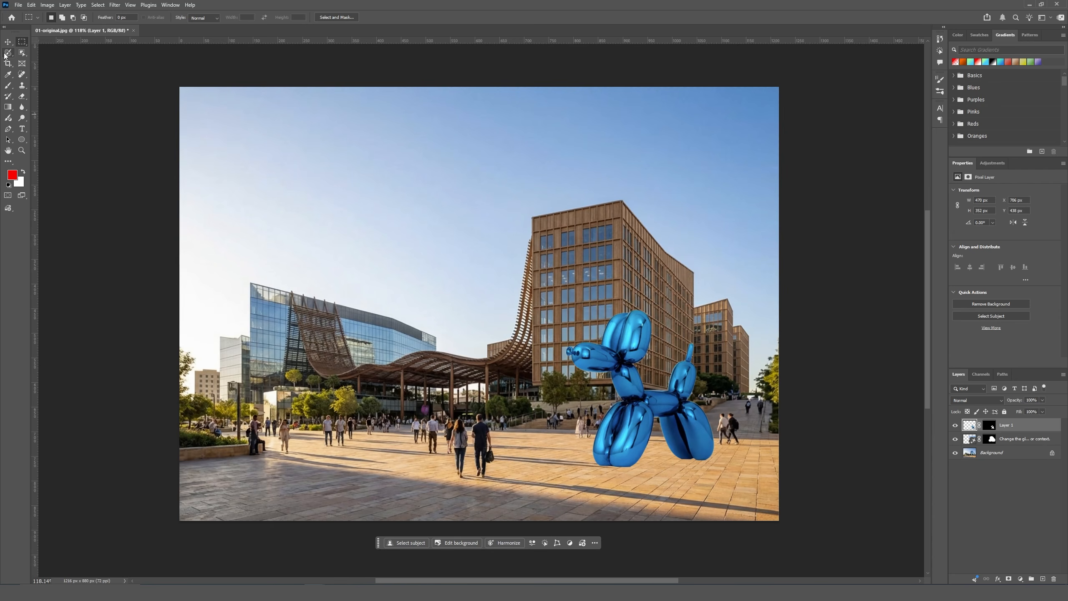
# Brush a selection over the balloon dog and the paving and facade around it, and start Generative Fill on it
pyautogui.press('w')
pyautogui.press('d')
pyautogui.moveTo(588, 373)
pyautogui.mouseDown()
pyautogui.moveTo(608, 366)
pyautogui.moveTo(610, 439)
pyautogui.moveTo(627, 461)
pyautogui.moveTo(669, 453)
pyautogui.moveTo(684, 471)
pyautogui.moveTo(684, 370)
pyautogui.moveTo(601, 334)
pyautogui.moveTo(605, 389)
pyautogui.mouseUp()
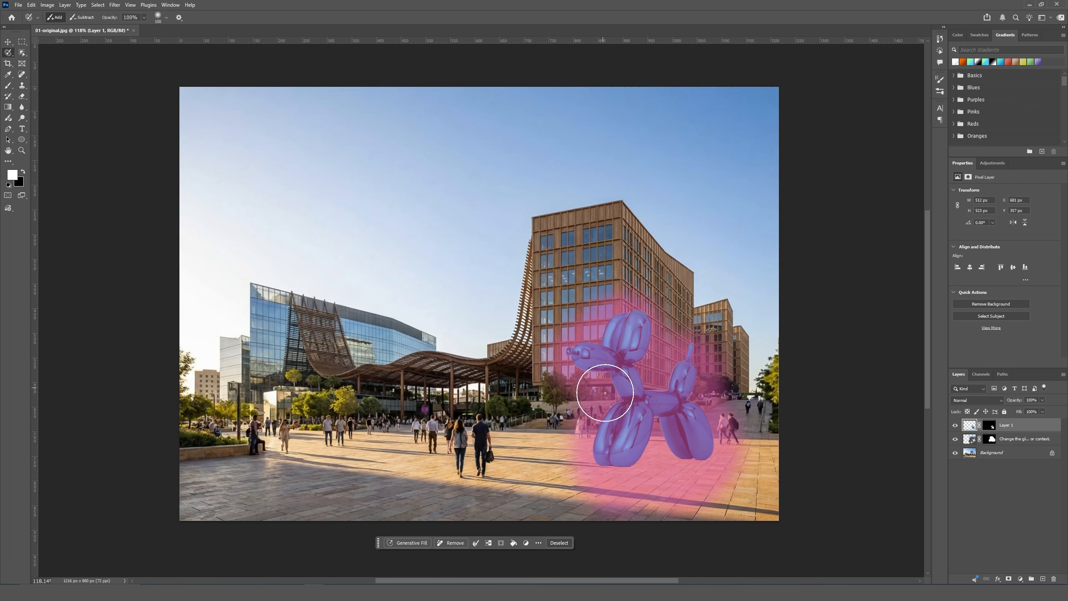
pyautogui.click(406, 544)
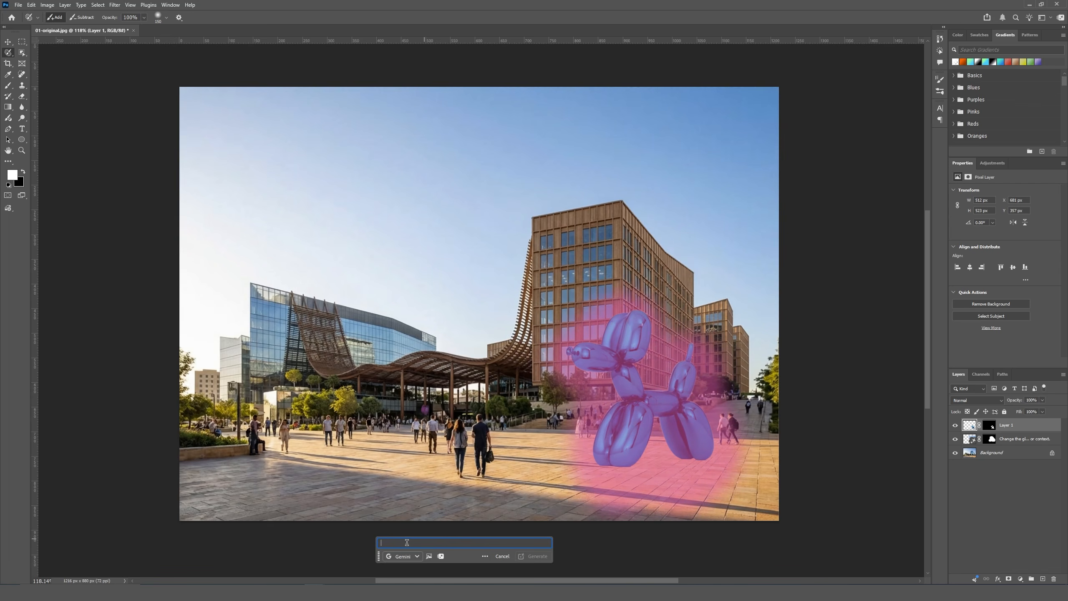
# Generate a fill prompting to integrate this Jeff Koons balloon dog artwork by adding shadow, adjusting colour tone and reflectivity, without changing surrounding elements or context
pyautogui.write('Integ')
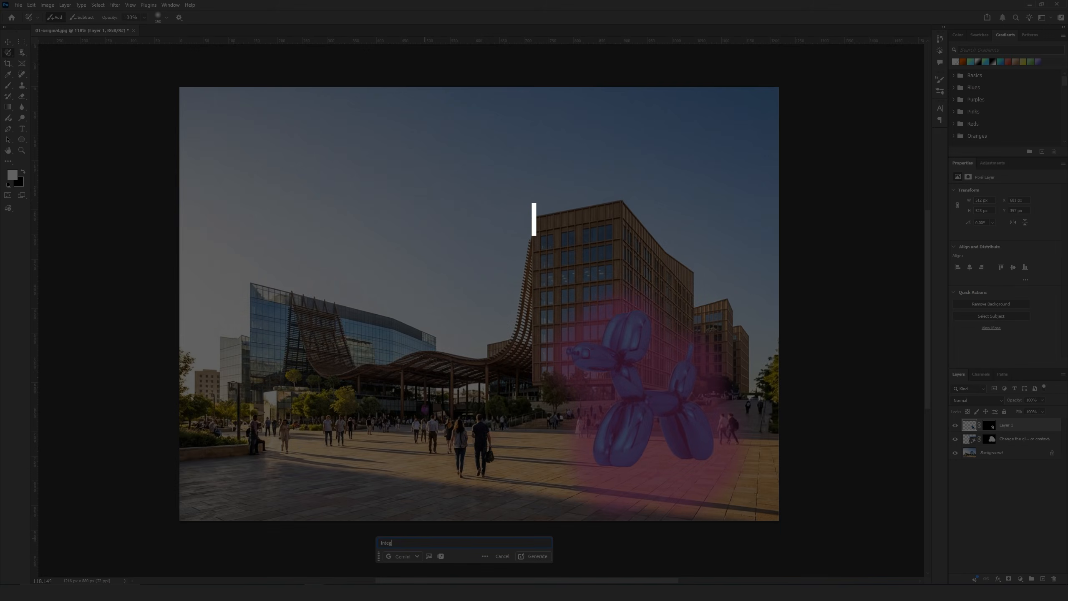
pyautogui.write('rate this Jeff')
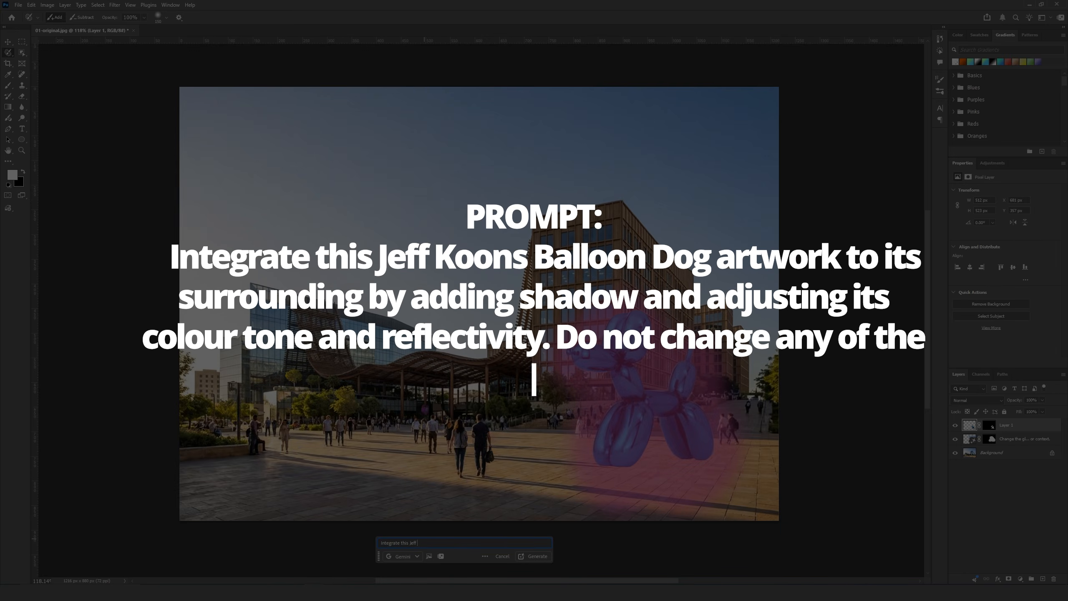
pyautogui.write(' Koons balloon Dog artwork to its surrounding by adding')
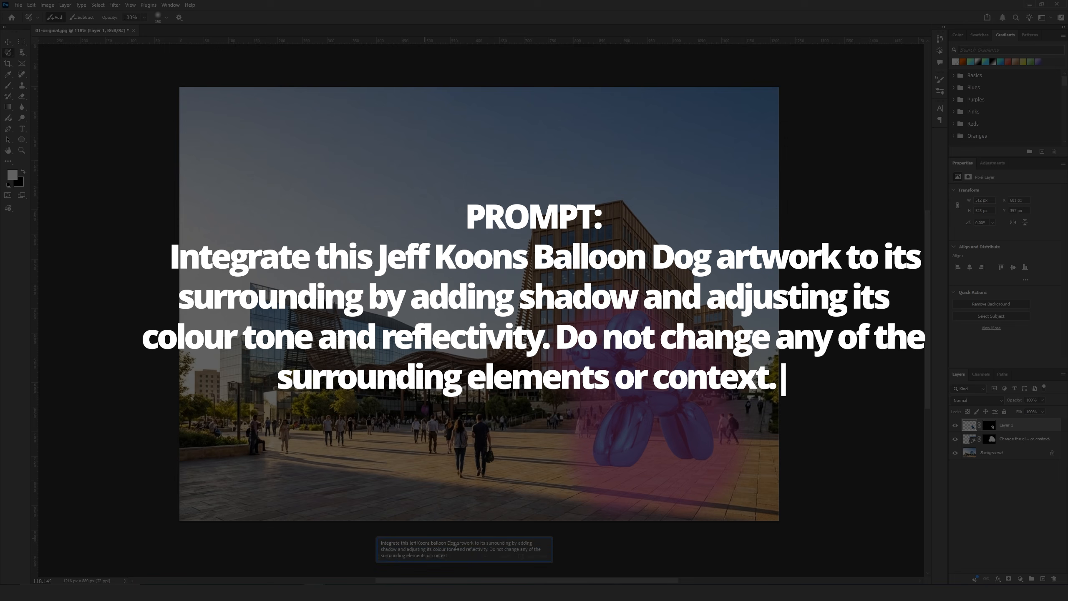
pyautogui.press('BackSpace')
pyautogui.write('ding by adding shadow')
pyautogui.click(469, 556)
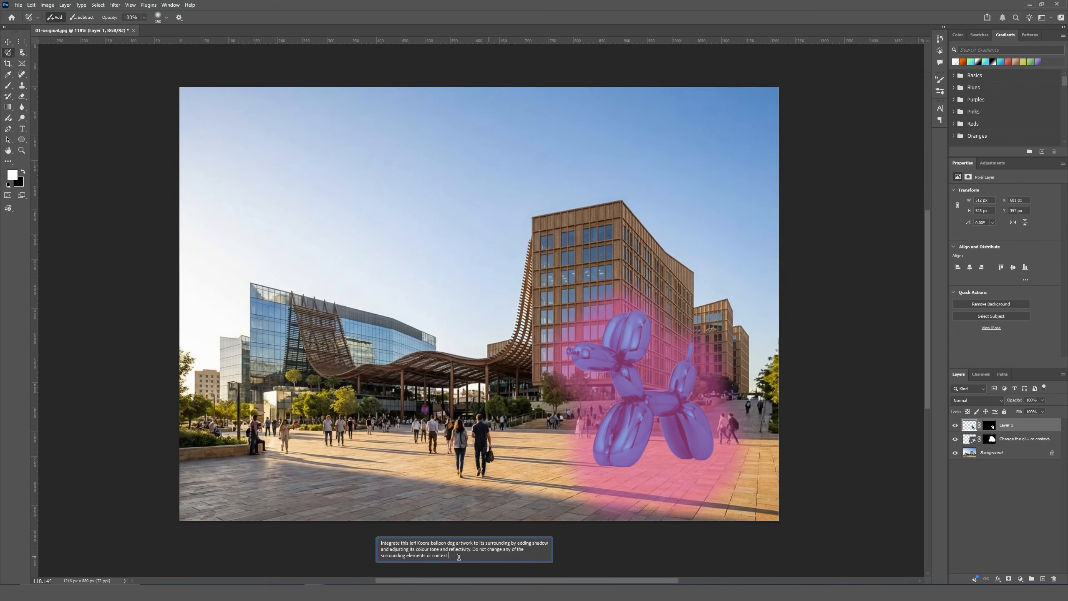
pyautogui.press('Return')
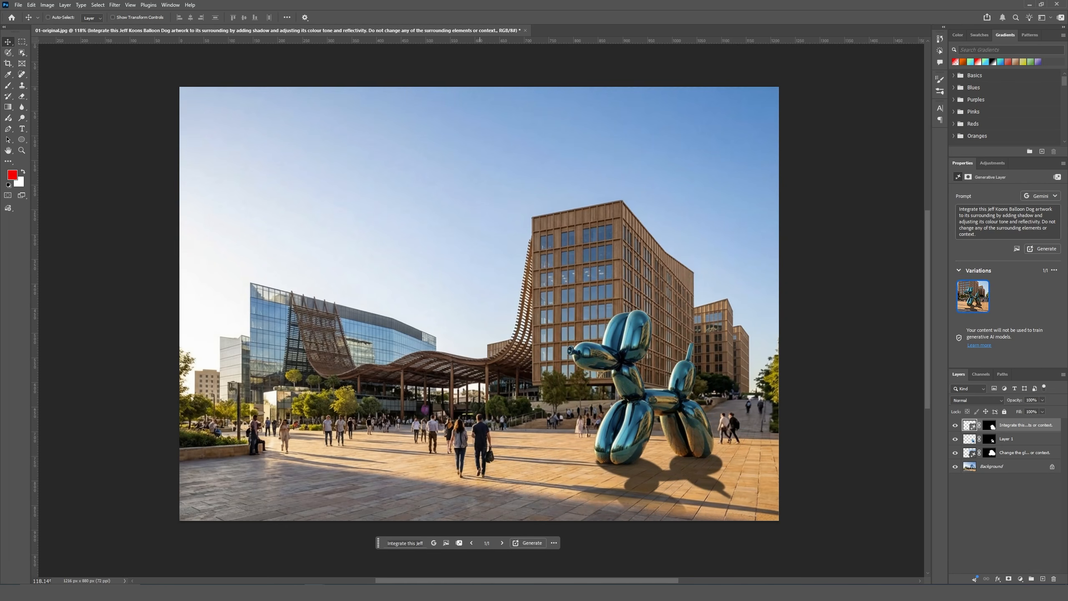
# Compare the balloon dog before and after integration by hiding and showing the generated layer
pyautogui.click(955, 424)
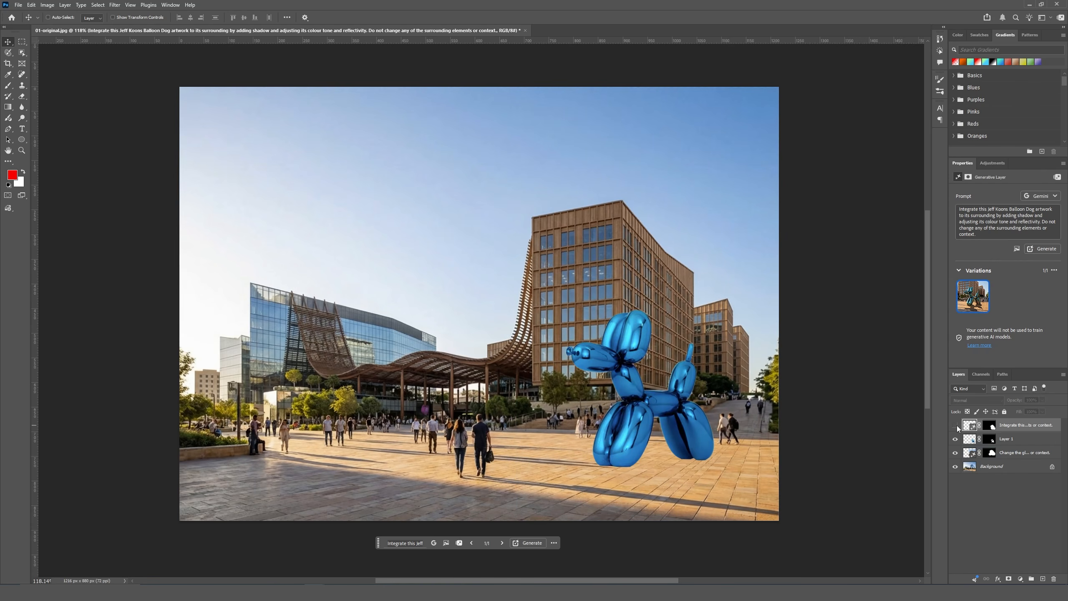
pyautogui.click(955, 425)
pyautogui.click(955, 425)
pyautogui.click(955, 424)
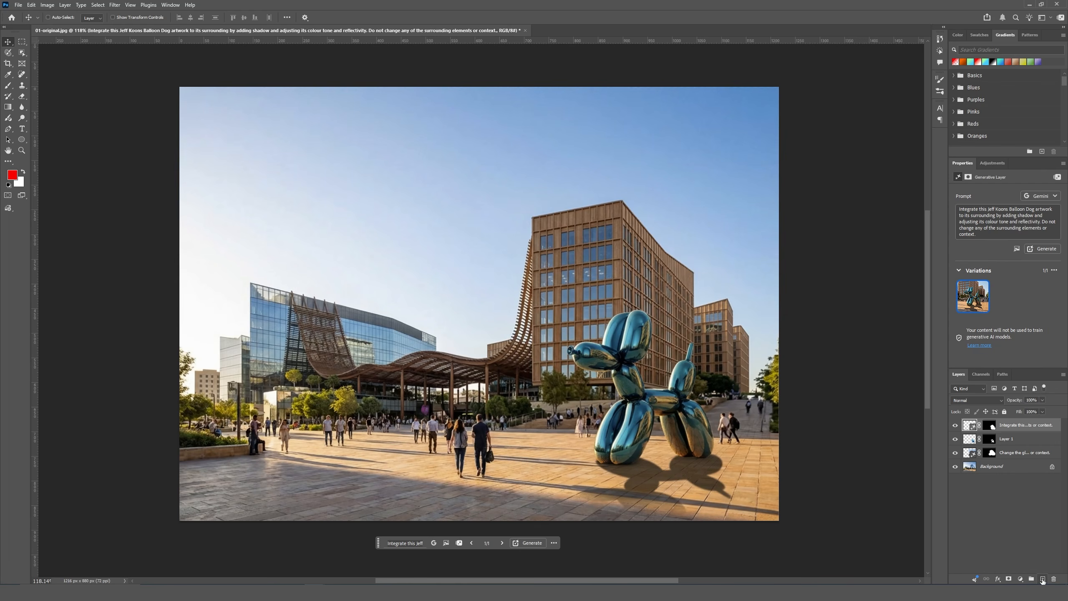
# Sketch two red tree outlines, about 141 x 344 px overall, on a new layer over the planter beside the glass building
pyautogui.click(1043, 579)
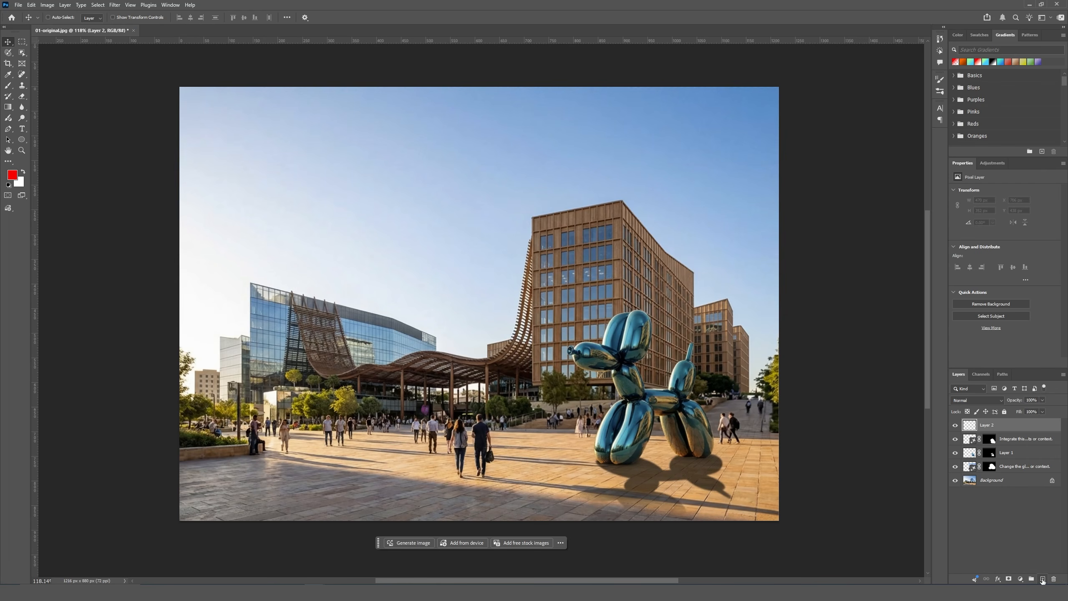
pyautogui.click(7, 85)
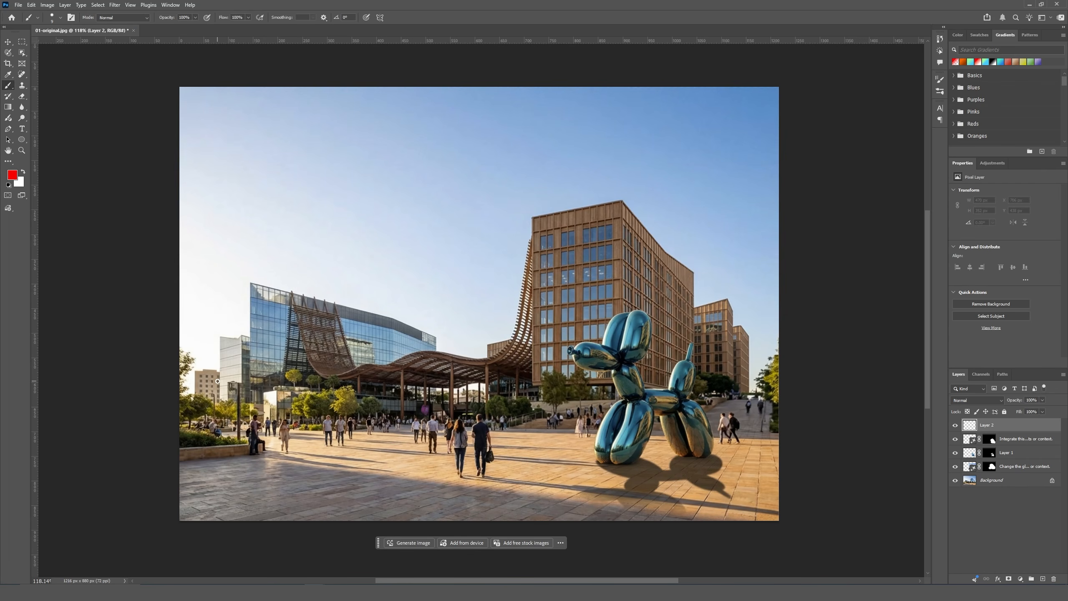
pyautogui.moveTo(203, 377)
pyautogui.mouseDown()
pyautogui.moveTo(204, 438)
pyautogui.moveTo(201, 374)
pyautogui.moveTo(181, 324)
pyautogui.moveTo(211, 280)
pyautogui.moveTo(216, 339)
pyautogui.moveTo(204, 379)
pyautogui.moveTo(222, 445)
pyautogui.moveTo(207, 372)
pyautogui.moveTo(240, 381)
pyautogui.moveTo(236, 321)
pyautogui.moveTo(223, 303)
pyautogui.mouseUp()
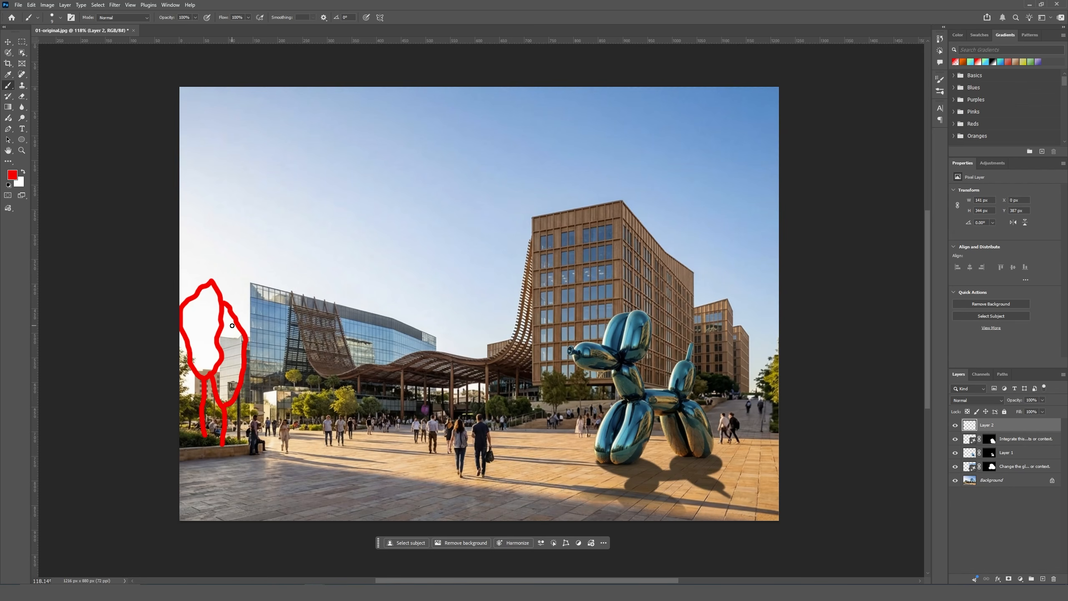
# Select the area around the tree sketch and generate a fill with the prompt "Add two trees to this area in place of the red squiggle"
pyautogui.click(8, 52)
pyautogui.moveTo(204, 288)
pyautogui.mouseDown()
pyautogui.moveTo(177, 314)
pyautogui.moveTo(216, 292)
pyautogui.moveTo(245, 361)
pyautogui.moveTo(217, 326)
pyautogui.moveTo(193, 360)
pyautogui.moveTo(214, 377)
pyautogui.moveTo(224, 439)
pyautogui.moveTo(202, 382)
pyautogui.mouseUp()
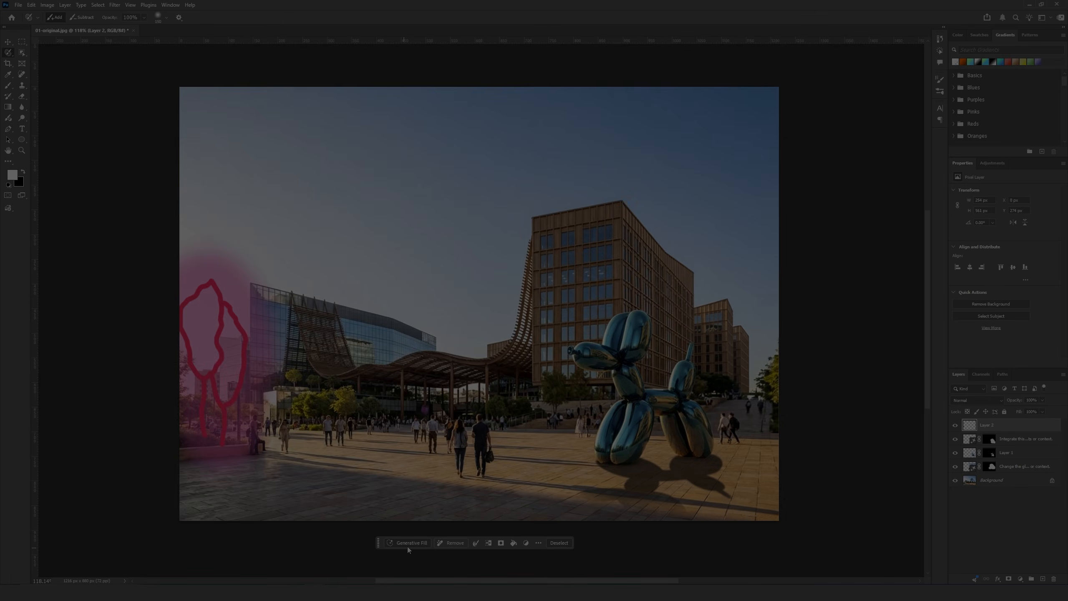
pyautogui.click(408, 547)
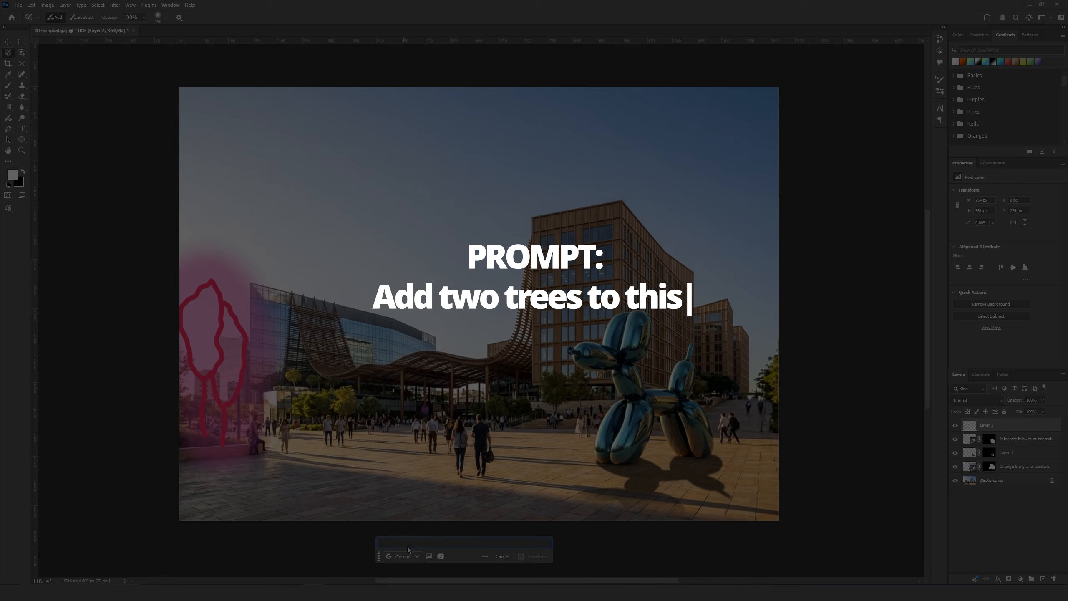
pyautogui.write('Add two t')
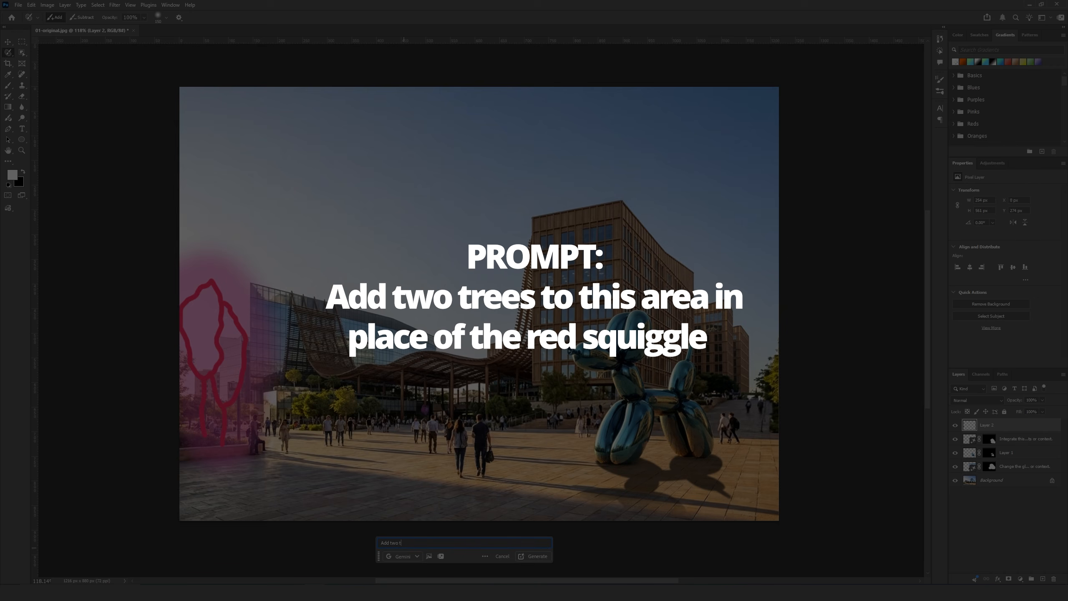
pyautogui.write('rees to this area in place of the red squiggle')
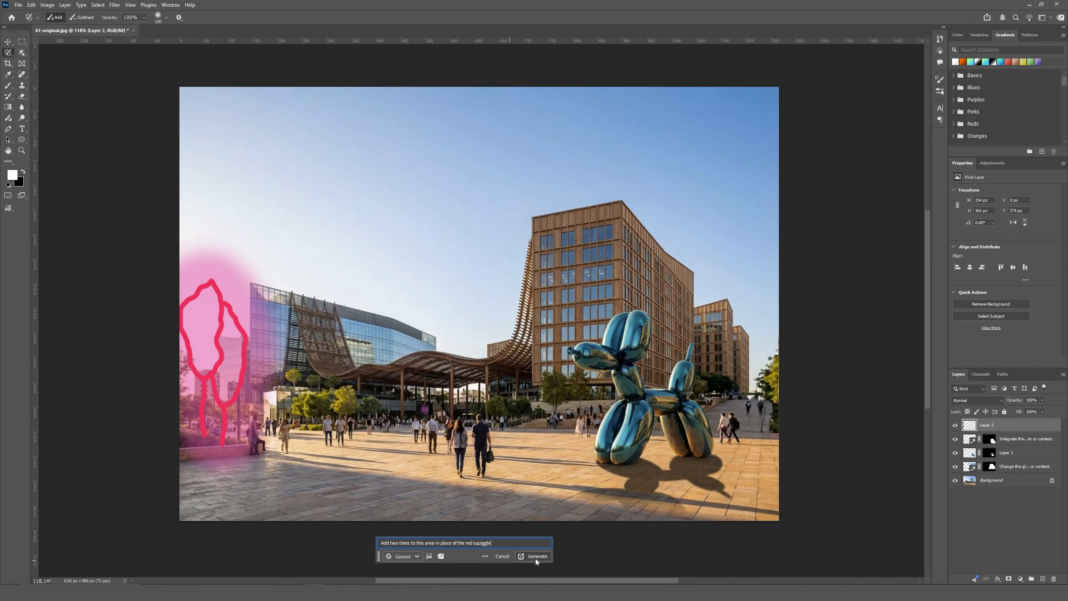
pyautogui.click(533, 556)
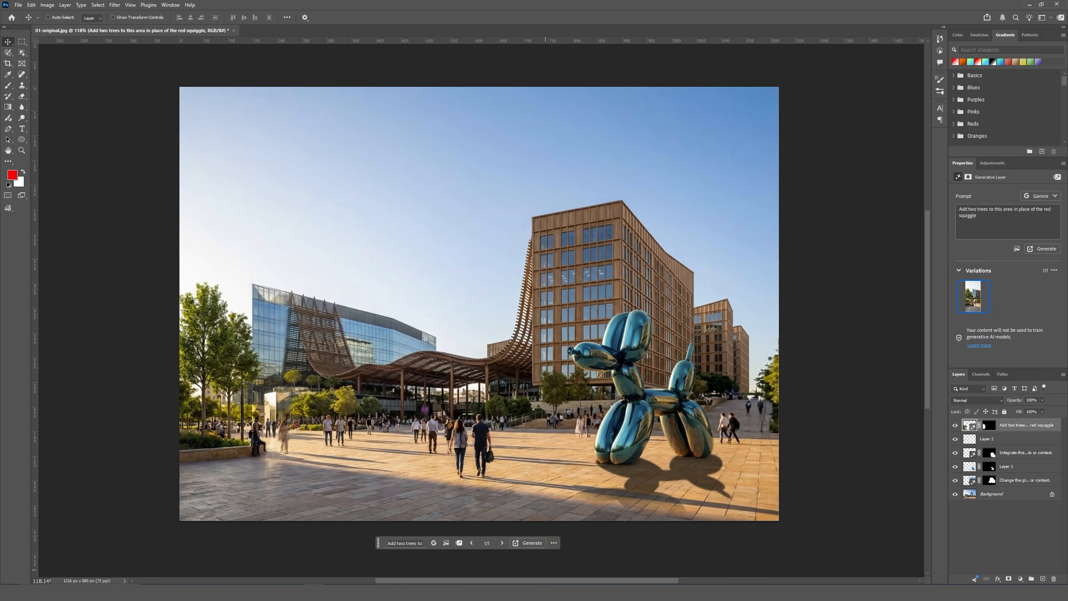
# Paint black with a soft brush on the generated trees' layer mask to hide the ghosted area around the pedestrian beside the trees
pyautogui.click(9, 86)
pyautogui.press('d')
pyautogui.click(10, 86)
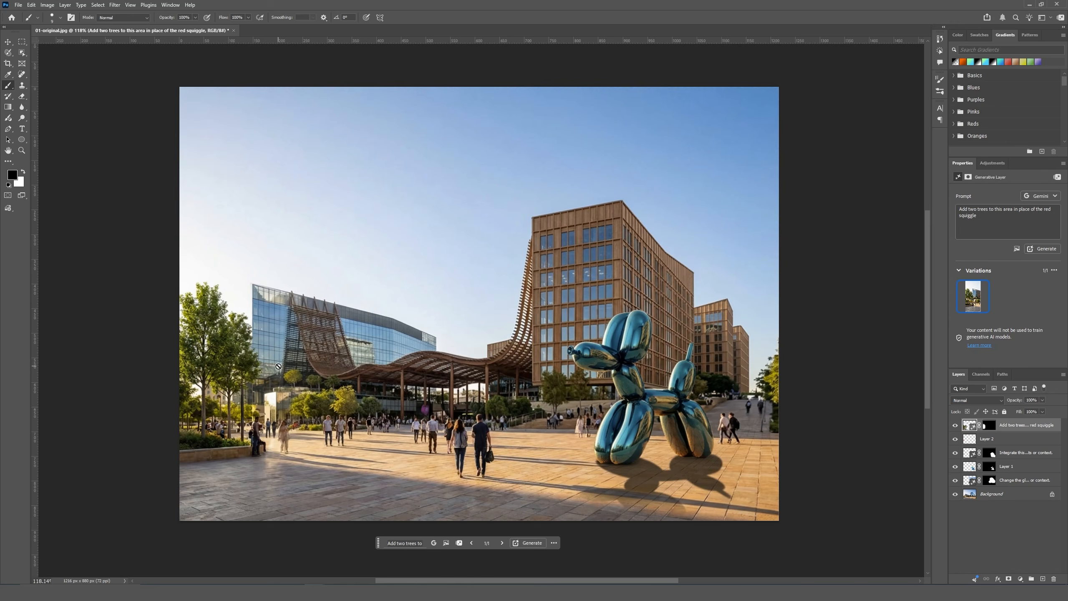
pyautogui.click(988, 430)
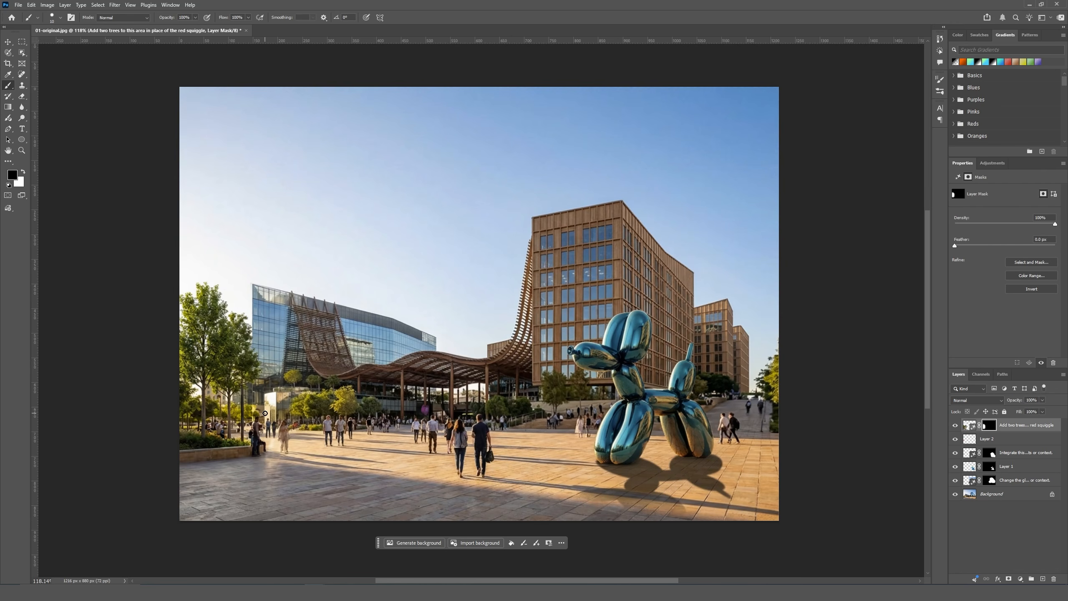
pyautogui.click(60, 18)
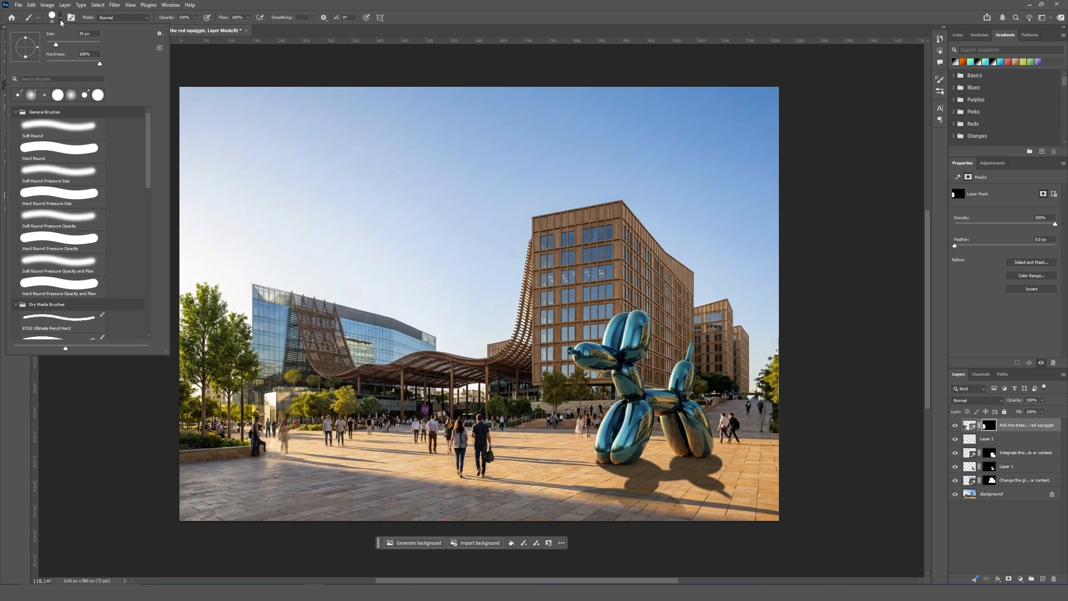
pyautogui.moveTo(62, 63); pyautogui.dragTo(54, 63)
pyautogui.click(314, 5)
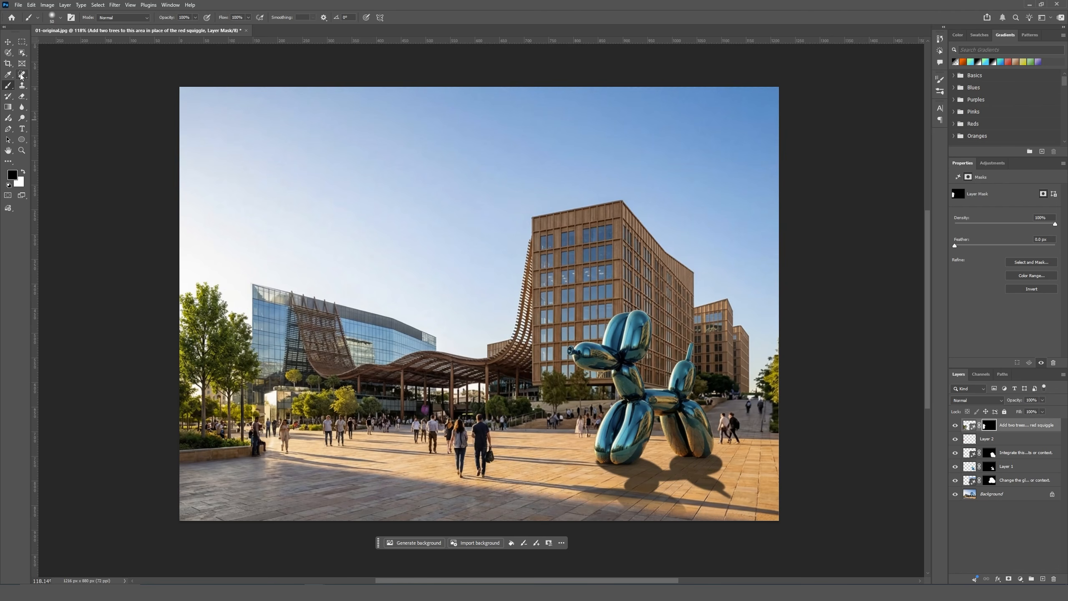
# Add a text box reading "MUSEUM" above the roof of the timber building
pyautogui.click(21, 130)
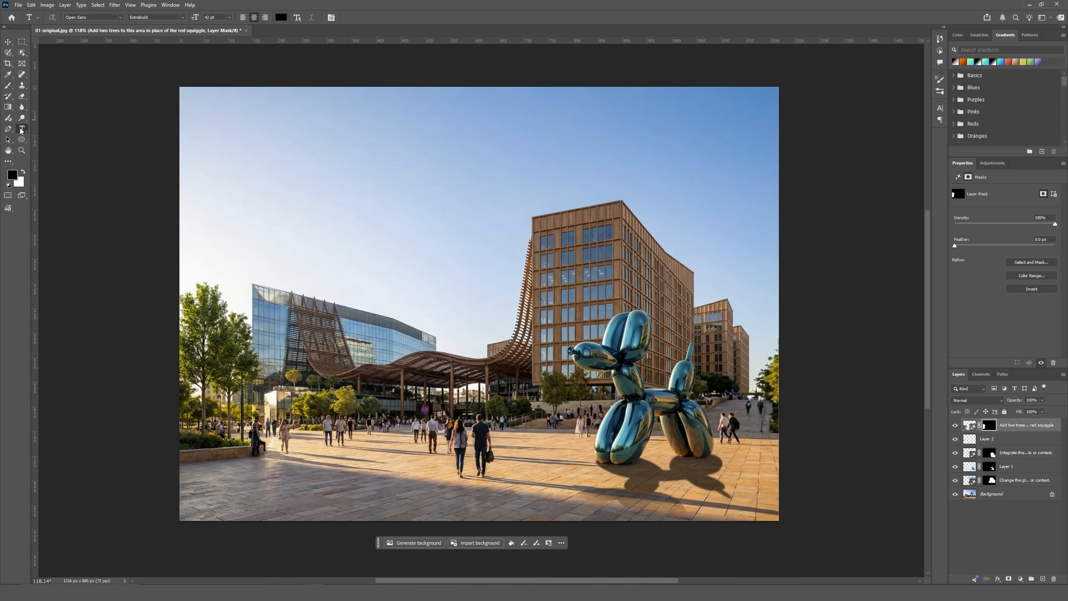
pyautogui.moveTo(509, 192); pyautogui.dragTo(659, 236)
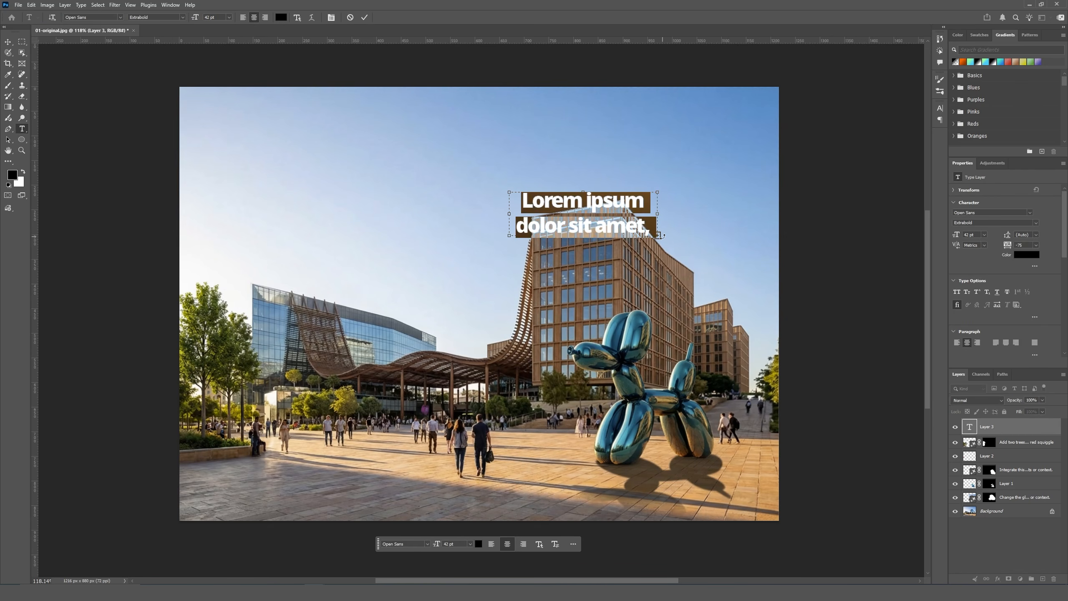
pyautogui.write('MUSEUM')
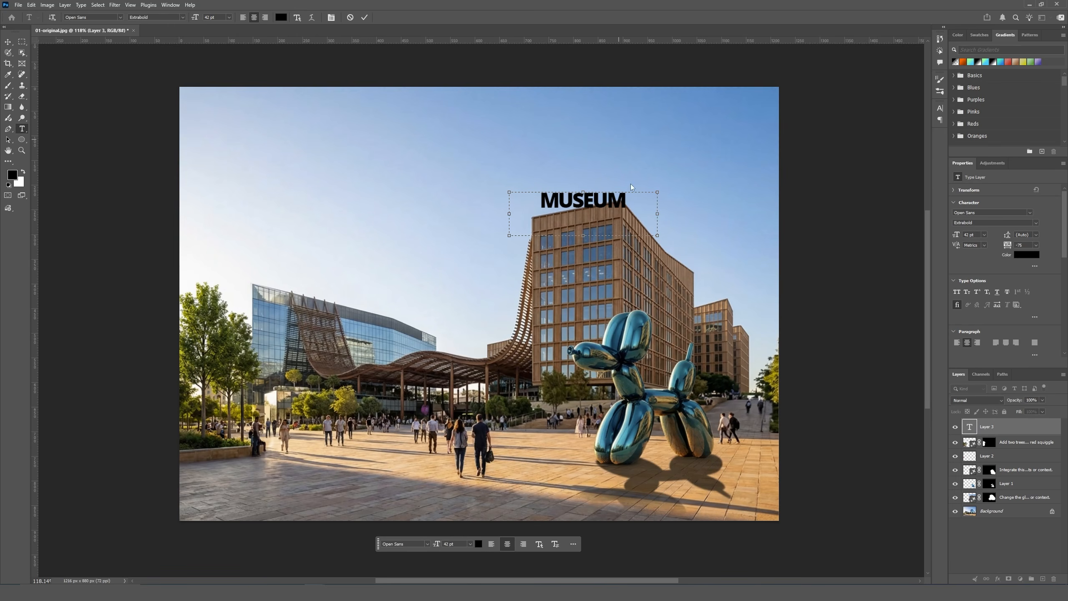
# Recolour the MUSEUM text to white (ffffff) and move it onto the top edge of the timber facade
pyautogui.doubleClick(612, 201)
pyautogui.click(281, 17)
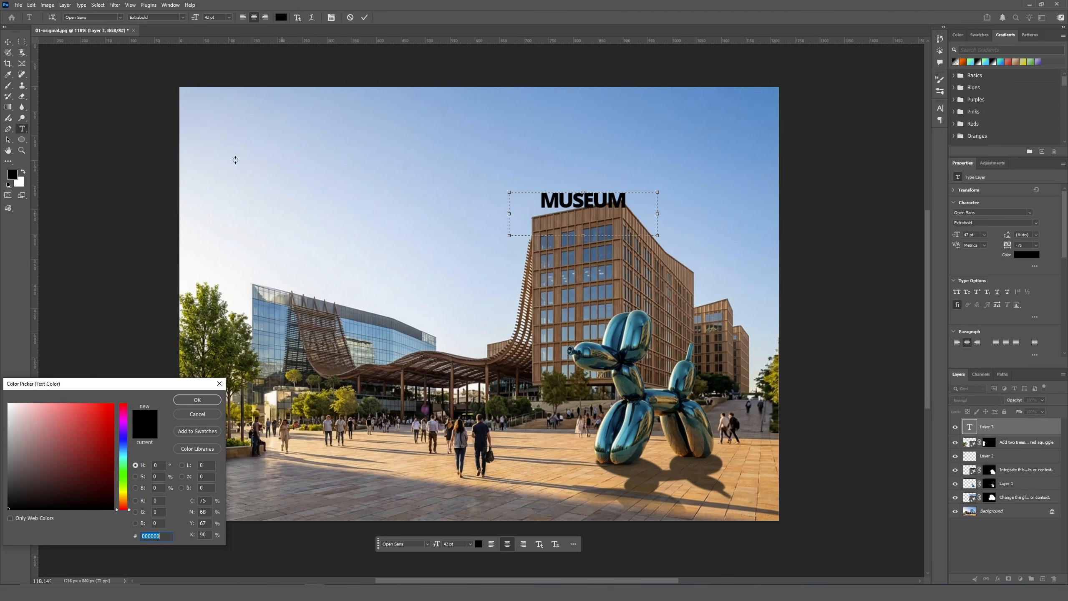
pyautogui.write('ffffff')
pyautogui.click(198, 399)
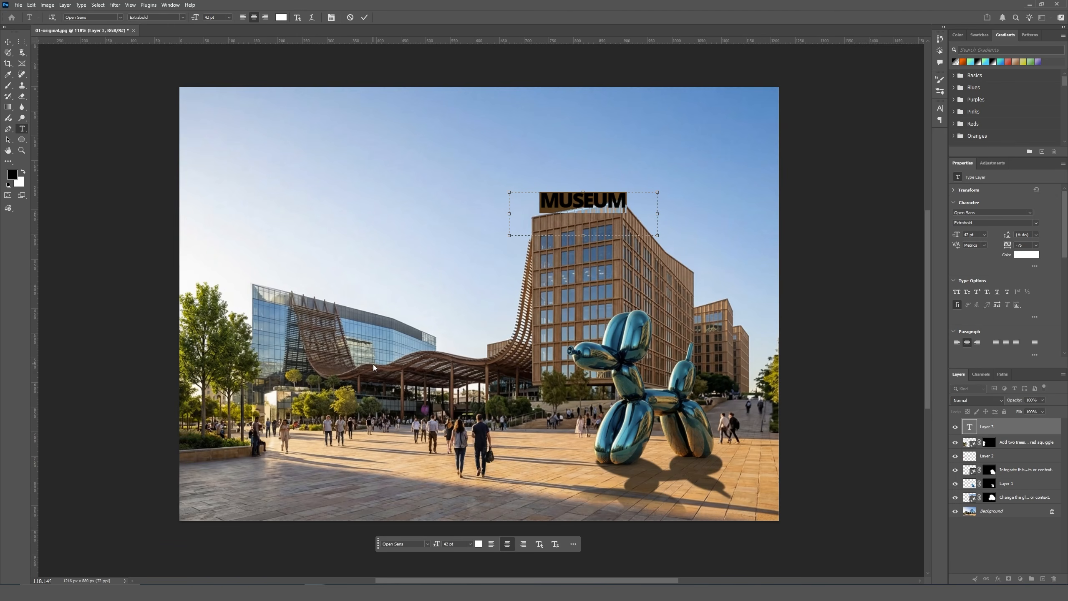
pyautogui.click(8, 41)
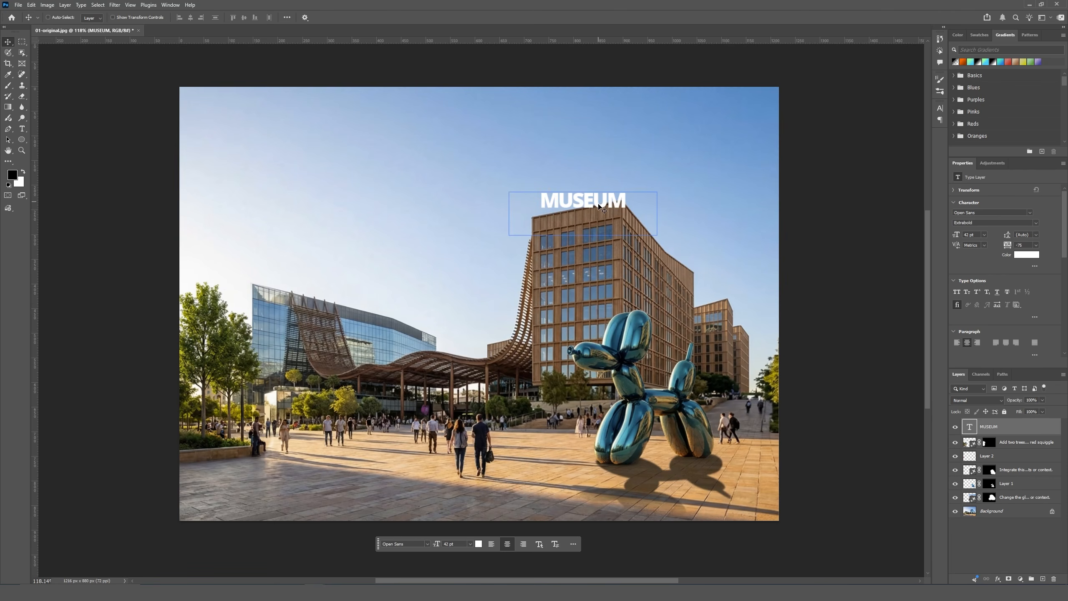
pyautogui.moveTo(600, 203); pyautogui.dragTo(596, 218)
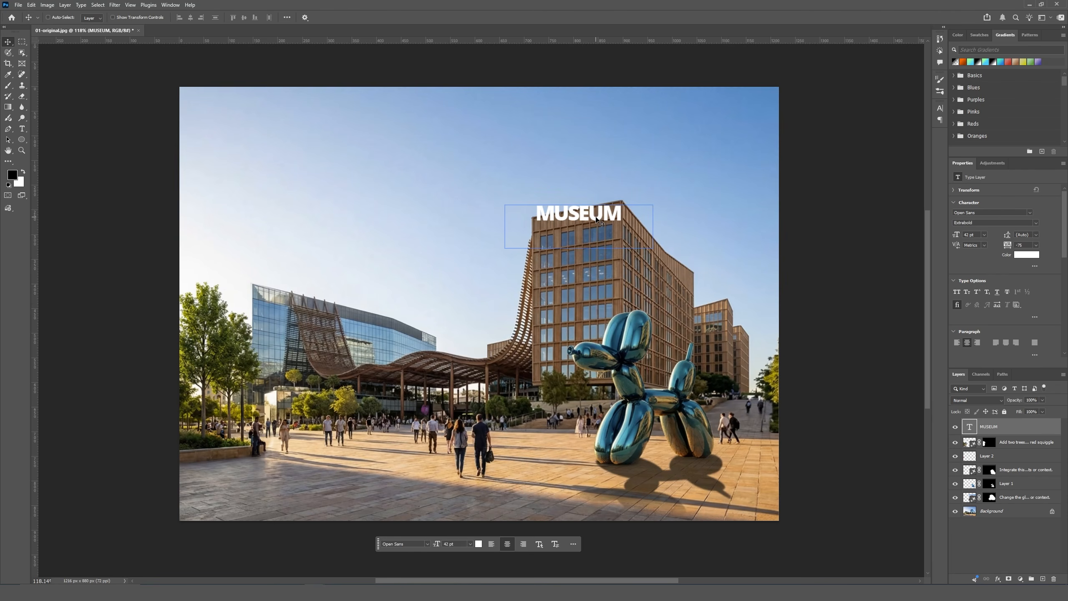
# Brush-select the MUSEUM text area and generate a fill from "Change this text to a 3D sign that is mounted ontop the top floor of the building"
pyautogui.click(5, 53)
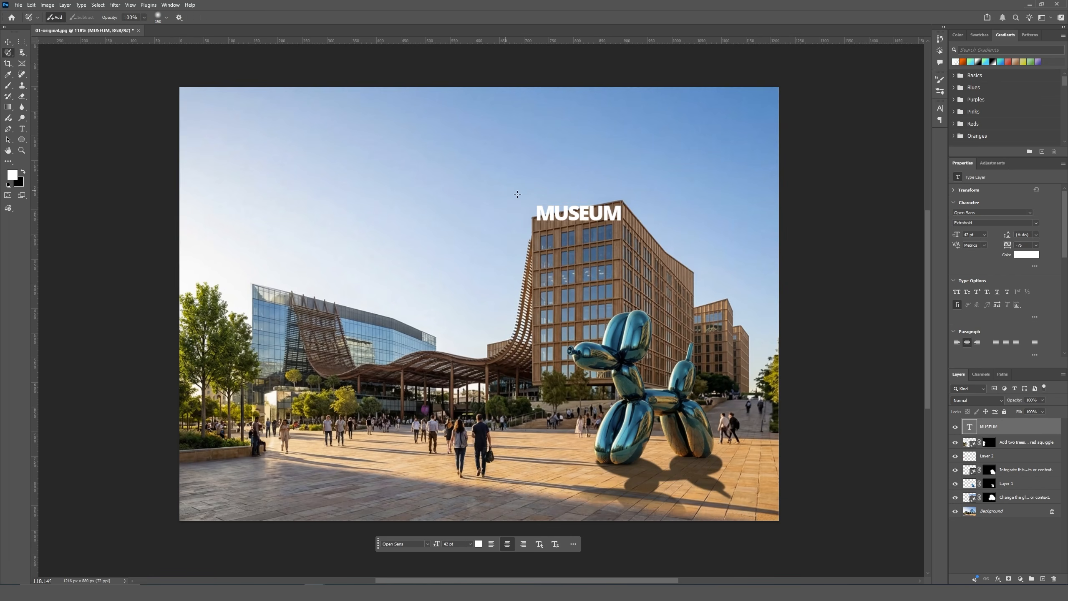
pyautogui.moveTo(570, 210)
pyautogui.mouseDown()
pyautogui.moveTo(560, 200)
pyautogui.moveTo(608, 196)
pyautogui.moveTo(632, 218)
pyautogui.moveTo(574, 209)
pyautogui.moveTo(650, 228)
pyautogui.moveTo(581, 212)
pyautogui.mouseUp()
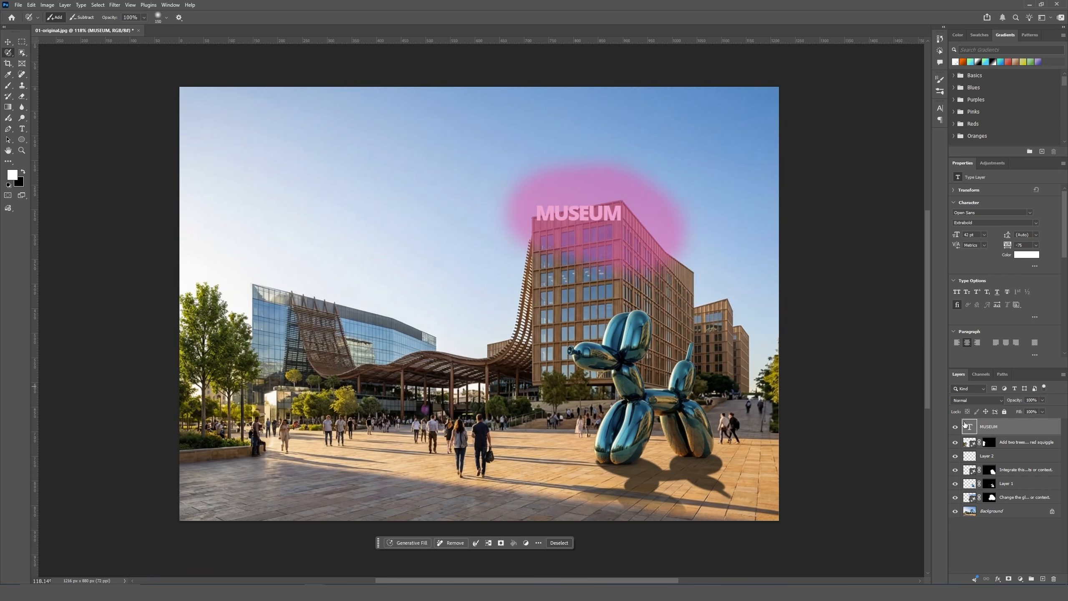
pyautogui.click(412, 543)
pyautogui.write('Chan')
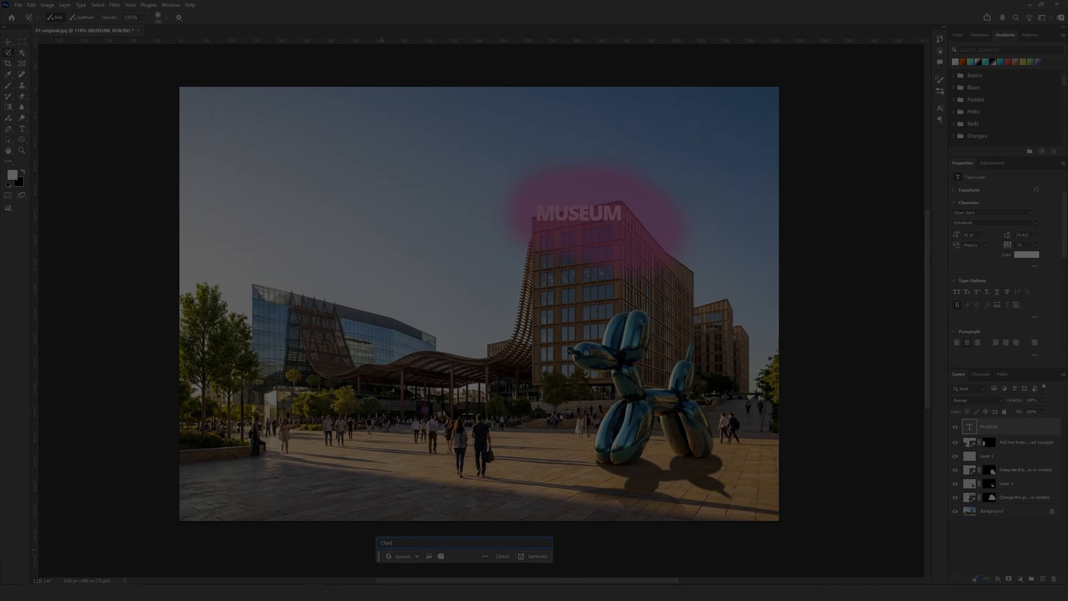
pyautogui.write('ge t')
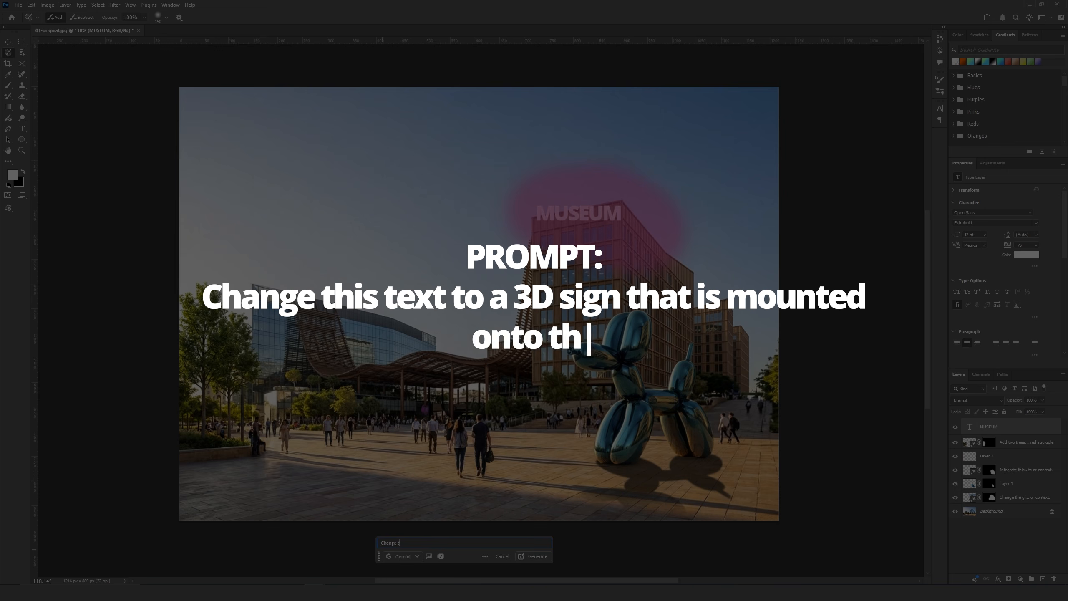
pyautogui.write('his text to a 3D')
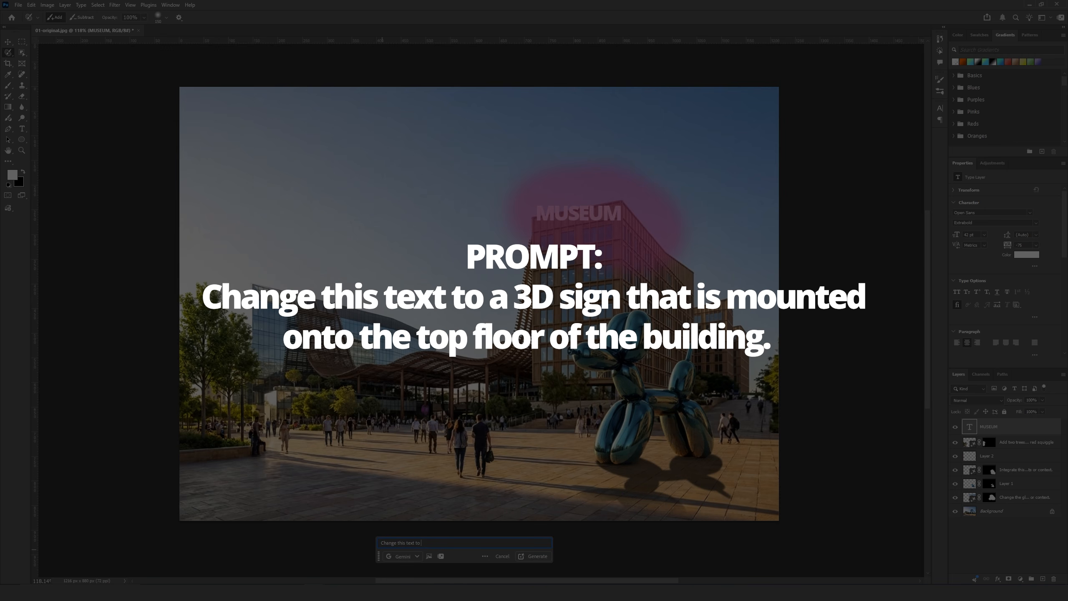
pyautogui.write(' sign that is mounted ontop the top floor of the building')
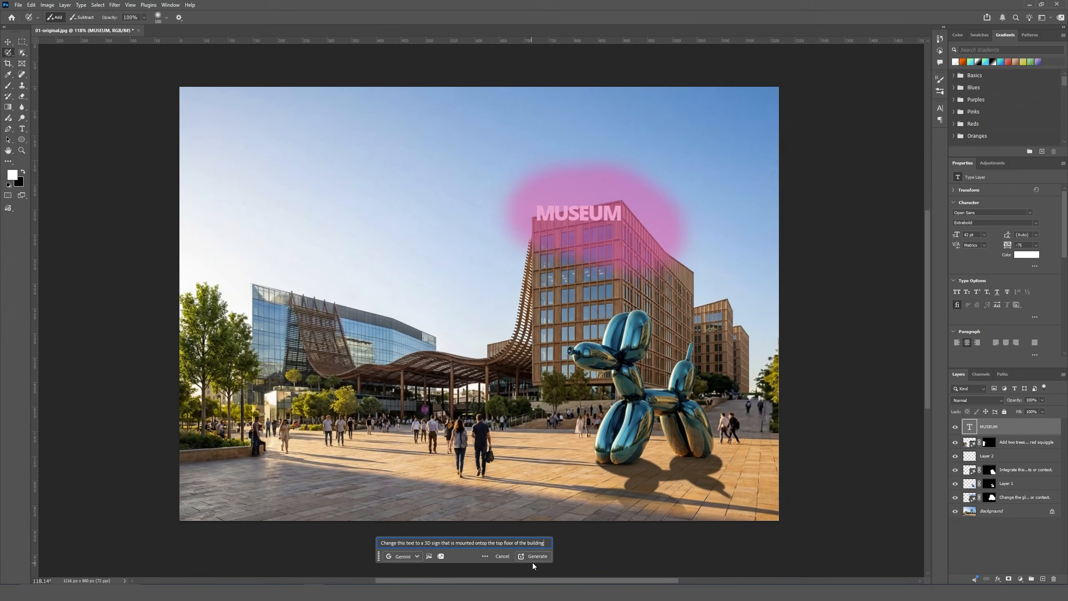
pyautogui.click(531, 556)
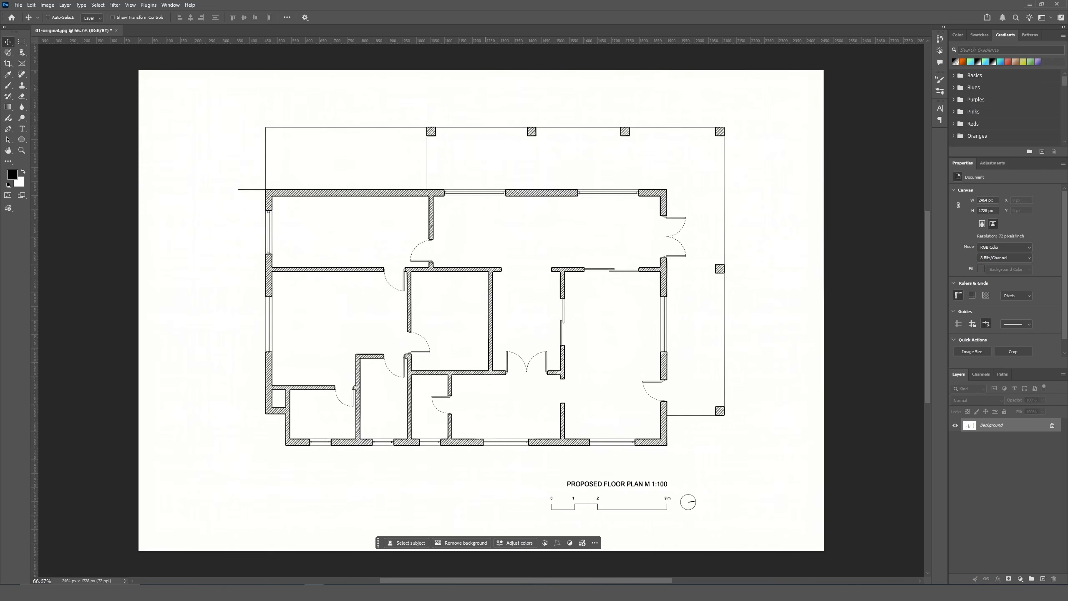
# Select the floor plan's whole interior up to the inner faces of the outer walls, using two combined rectangular selections
pyautogui.click(21, 42)
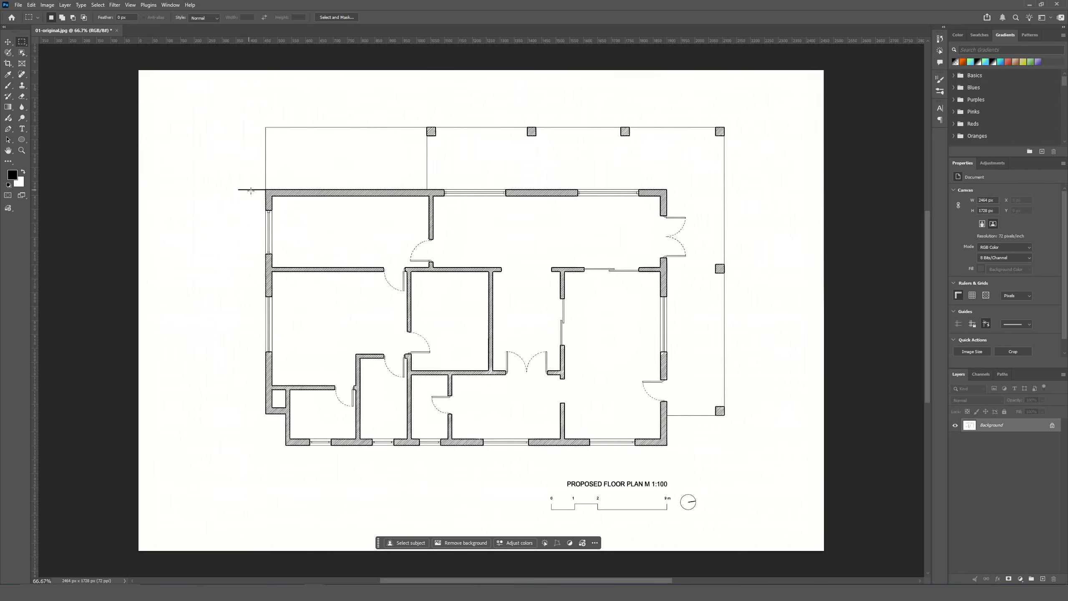
pyautogui.moveTo(271, 195); pyautogui.dragTo(660, 407)
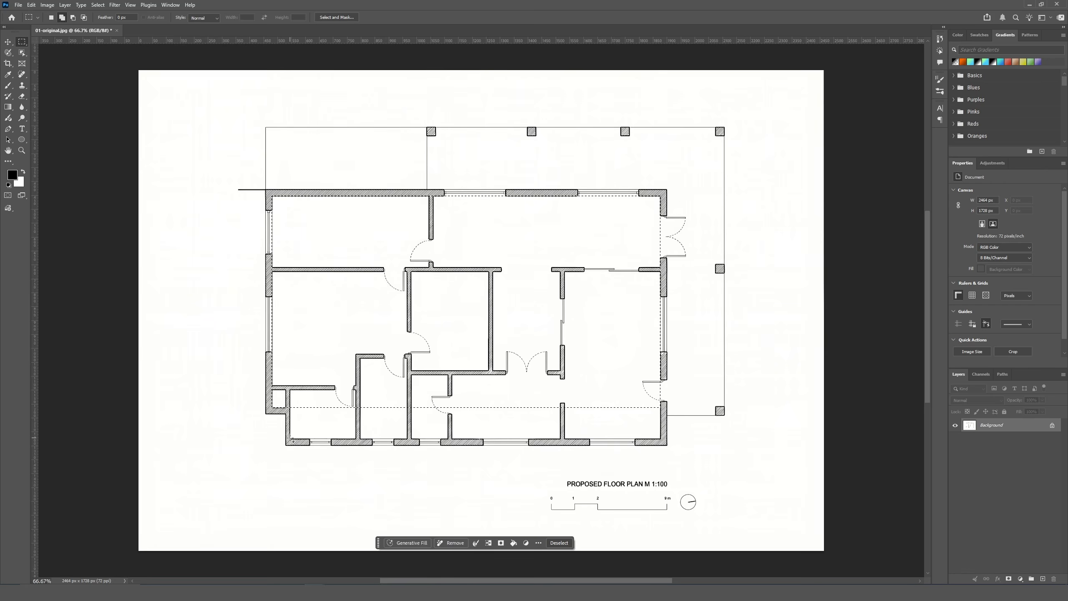
pyautogui.moveTo(290, 438); pyautogui.dragTo(659, 330)
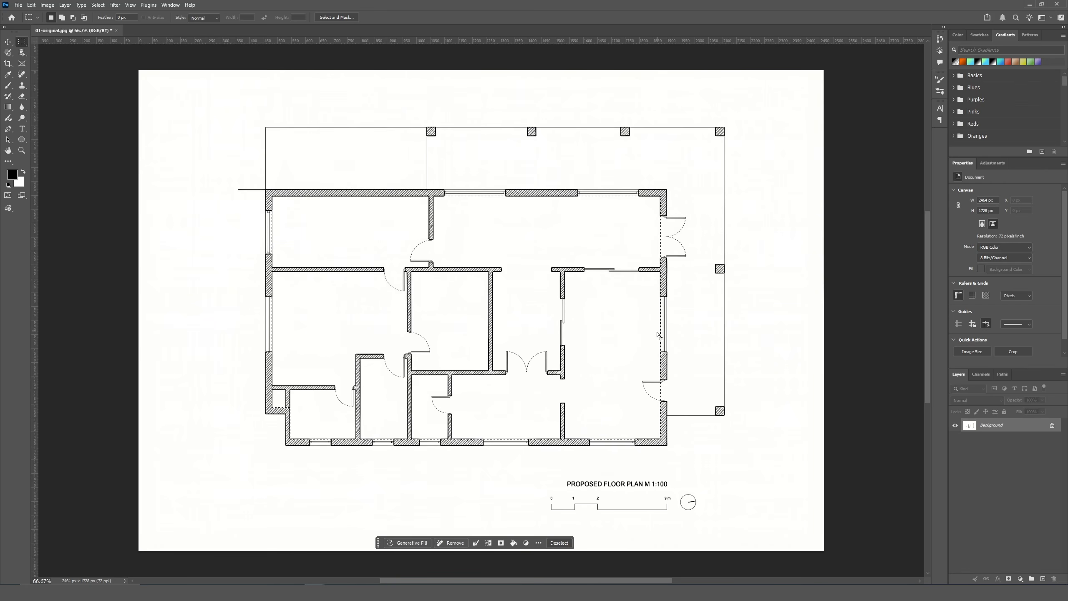
# Generate a fill prompting for interior 2D furniture (tables, chairs, couches, televisions, bathrooms, kitchens, wardrobes), with no text or labels and no moved walls or doors
pyautogui.click(408, 542)
pyautogui.write('Ad')
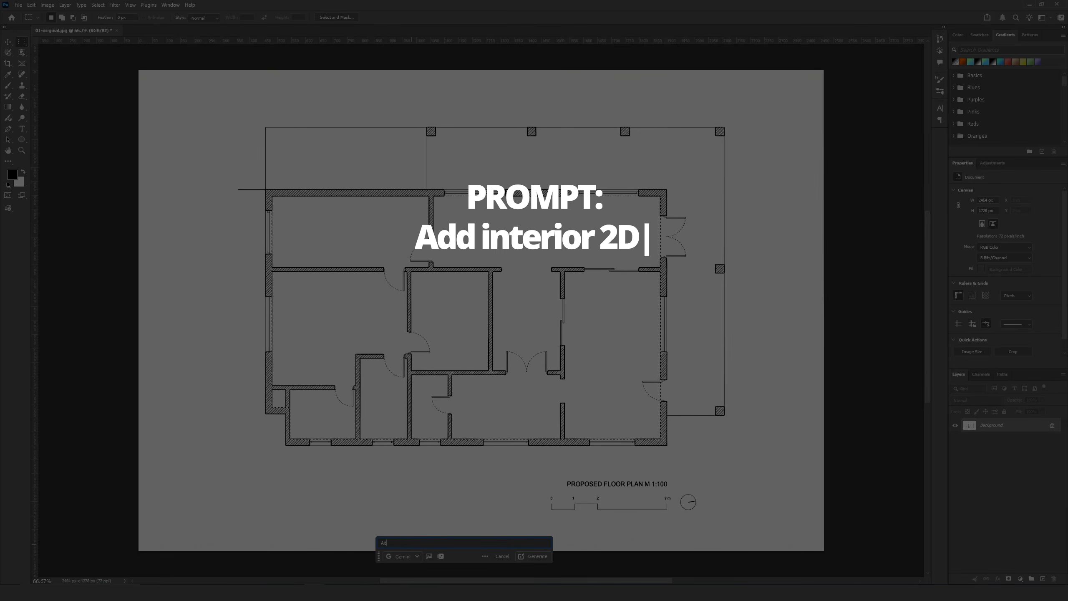
pyautogui.write('d interior')
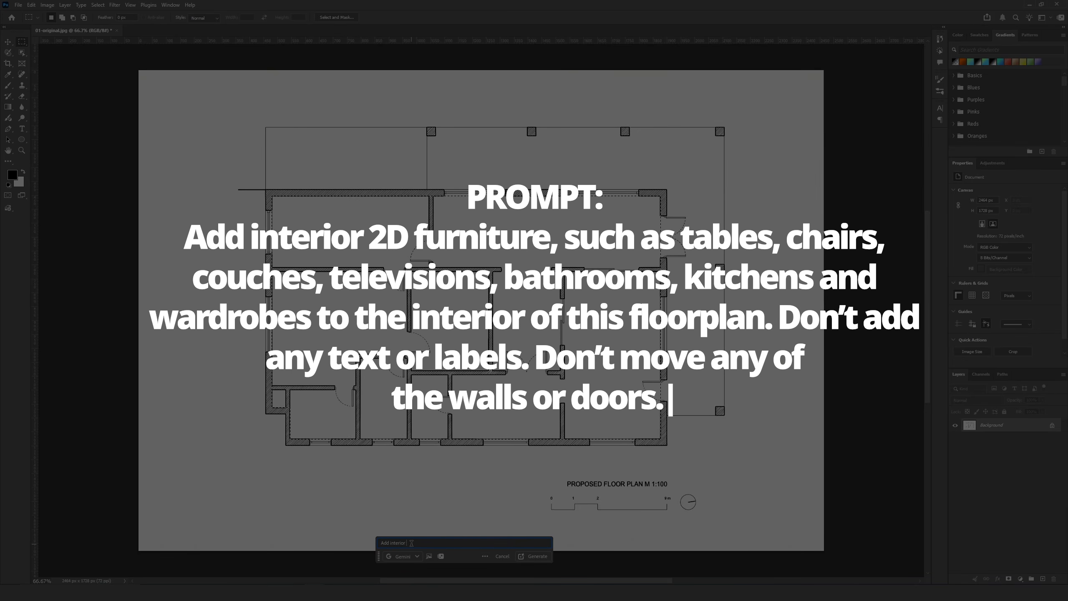
pyautogui.write(' 2D fur')
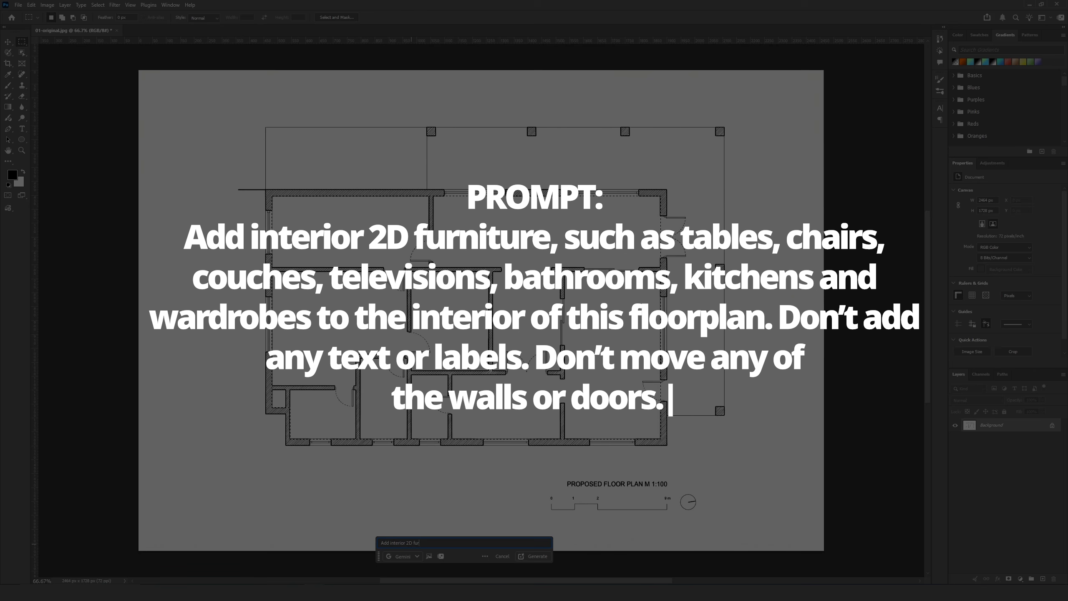
pyautogui.write('niture, including')
pyautogui.press('BackSpace')
pyautogui.press('BackSpace')
pyautogui.press('BackSpace')
pyautogui.press('BackSpace')
pyautogui.press('BackSpace')
pyautogui.press('BackSpace')
pyautogui.press('BackSpace')
pyautogui.press('BackSpace')
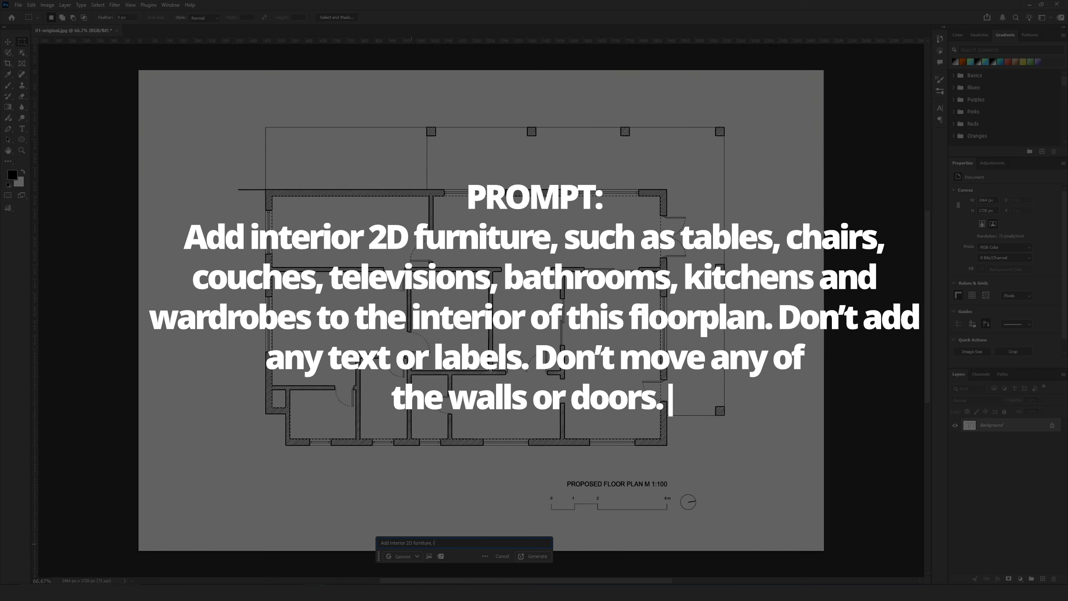
pyautogui.press('BackSpace')
pyautogui.write('such as tab')
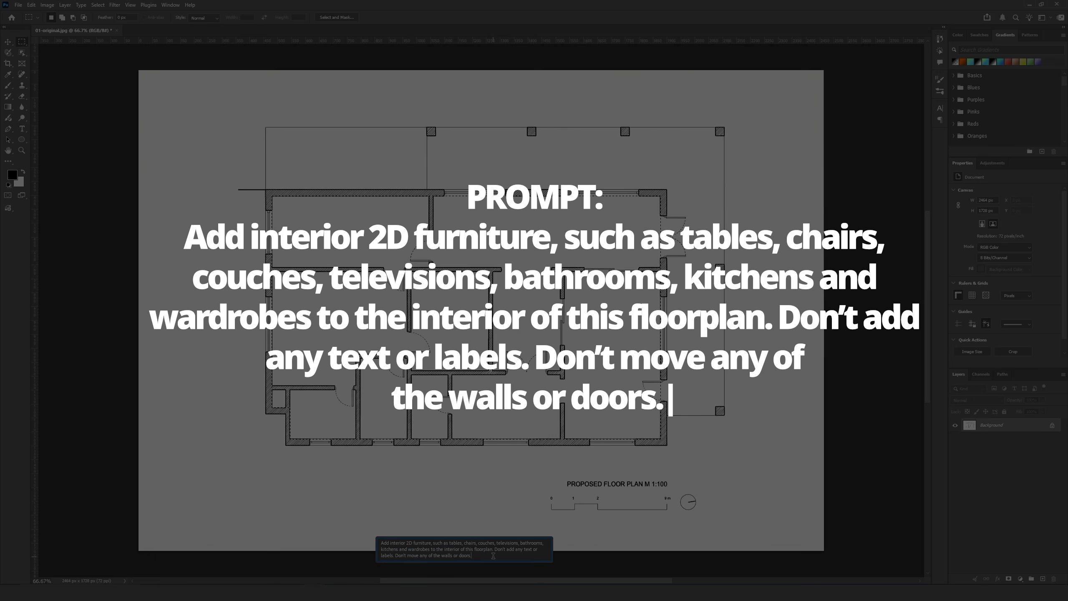
pyautogui.press('Return')
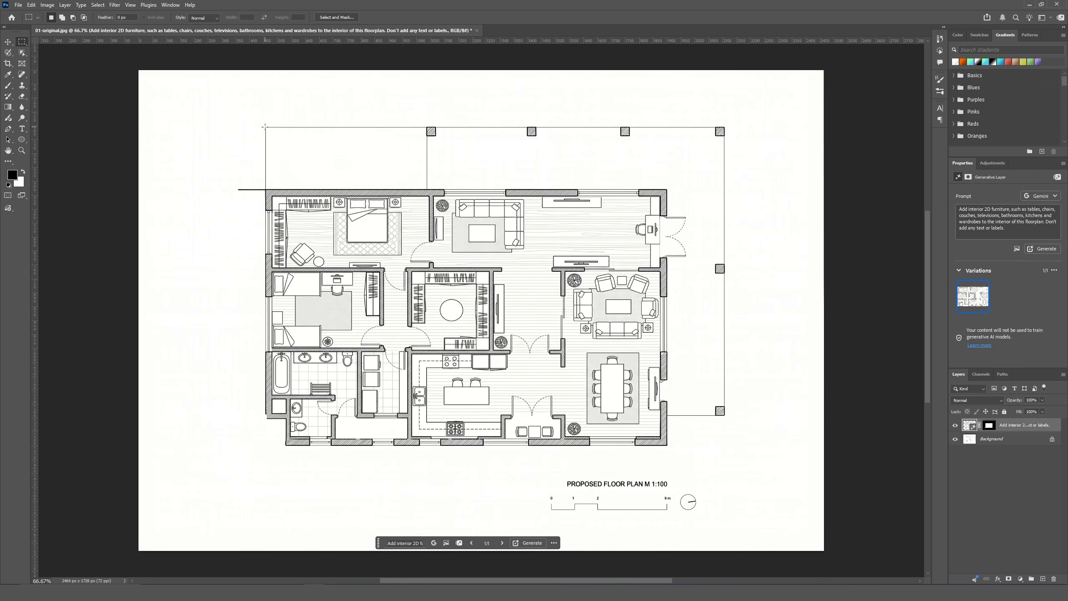
# Select the L-shaped patio and generate exterior 2D CAD blocks such as a car, tables, chairs and plants, without moving walls or doors
pyautogui.moveTo(265, 126); pyautogui.dragTo(724, 189)
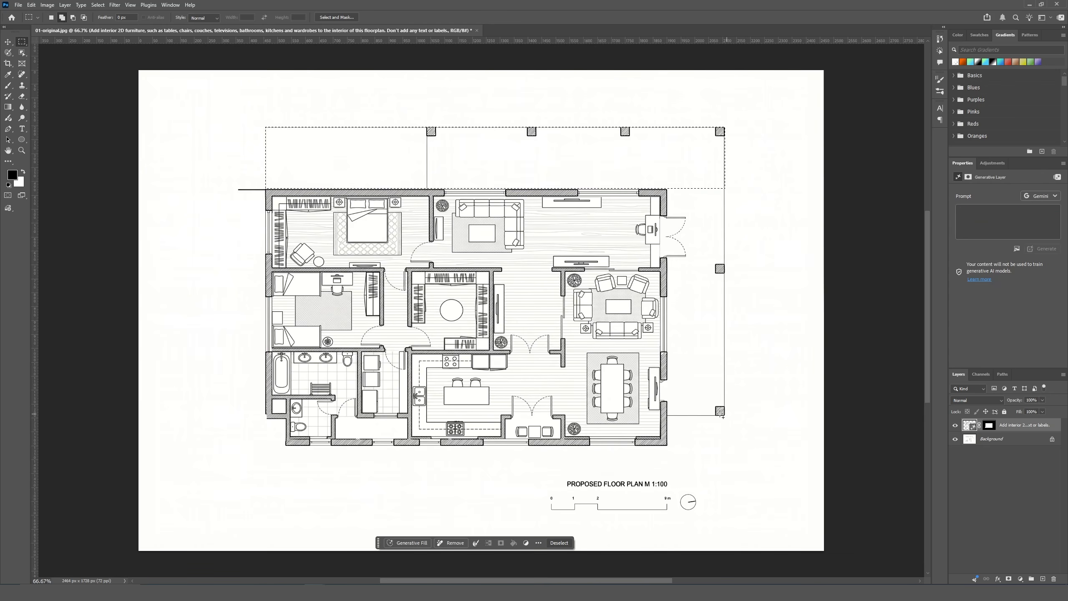
pyautogui.moveTo(724, 416); pyautogui.dragTo(666, 180)
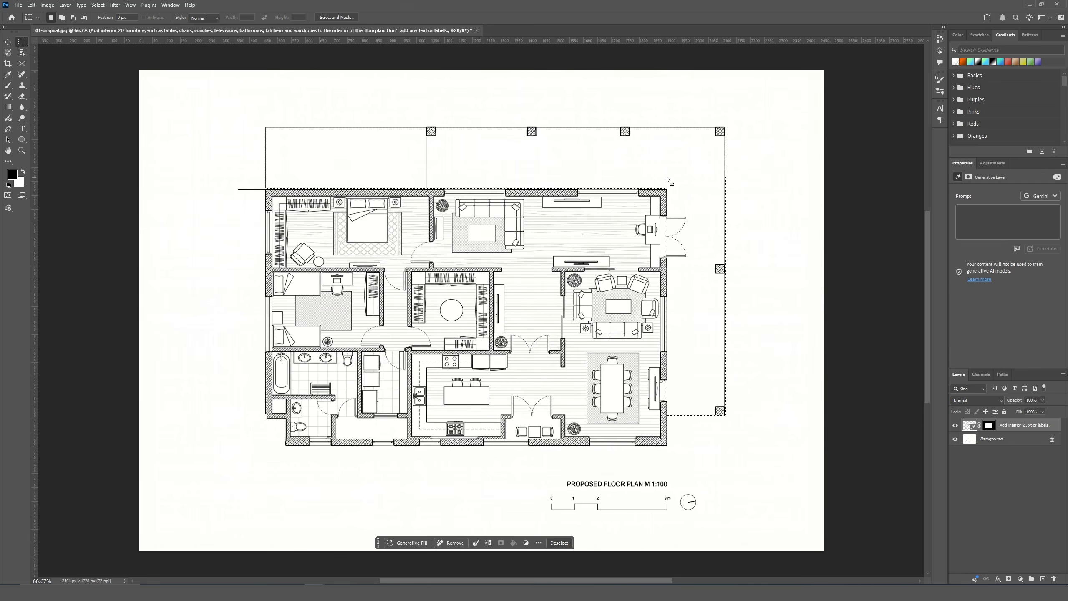
pyautogui.click(407, 543)
pyautogui.write('A')
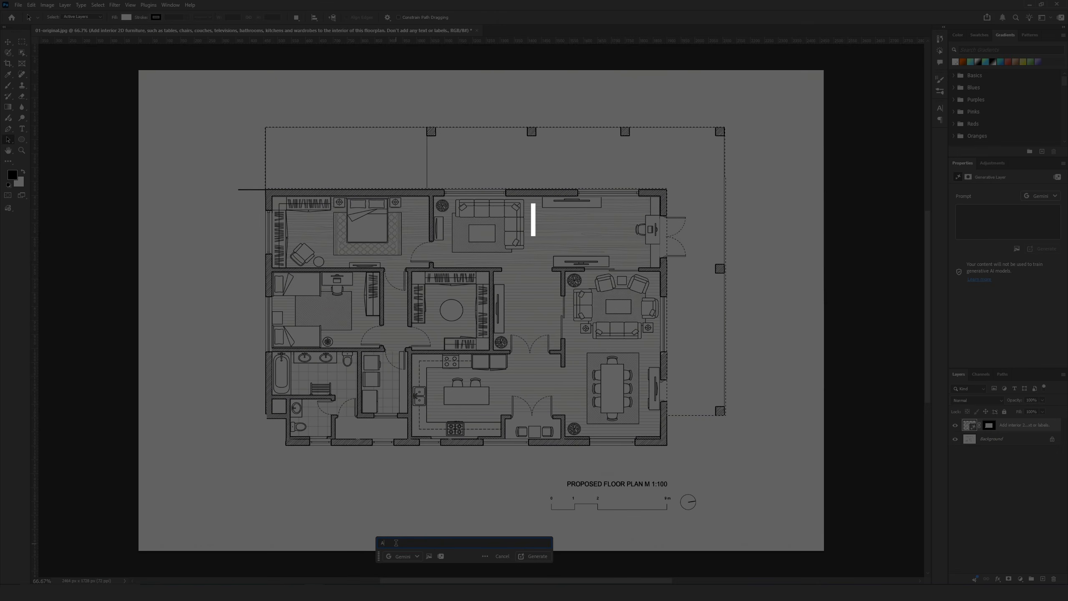
pyautogui.write('dd exter')
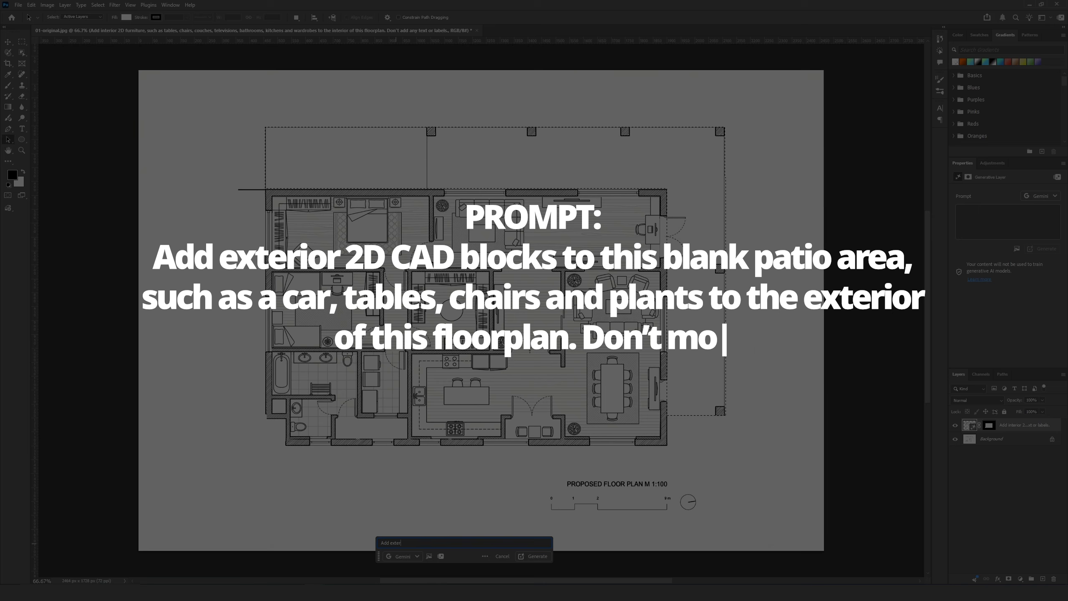
pyautogui.write('ior 2D ')
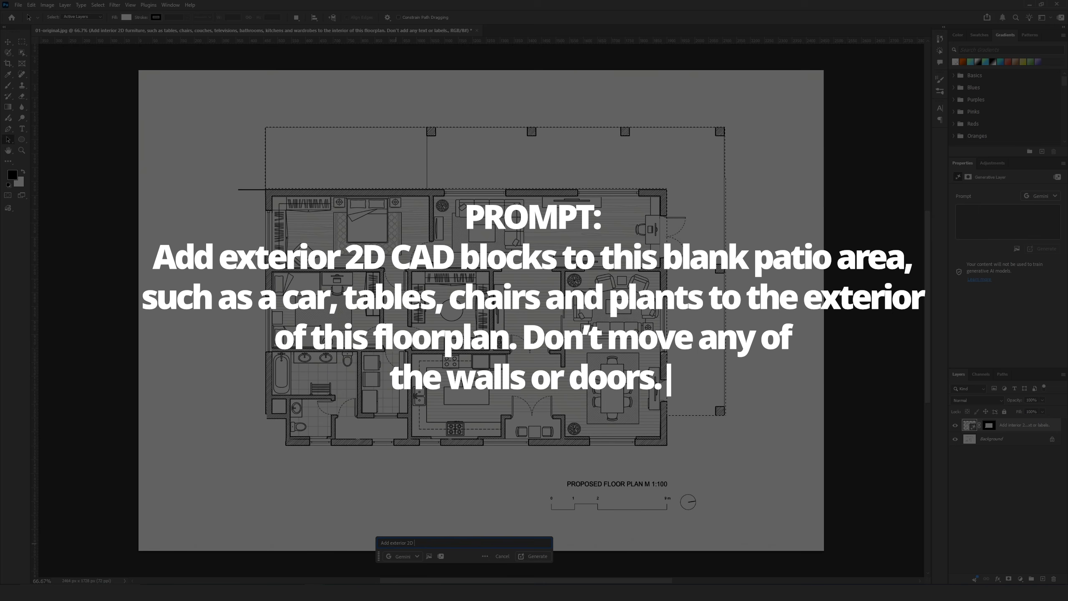
pyautogui.write('CAD block')
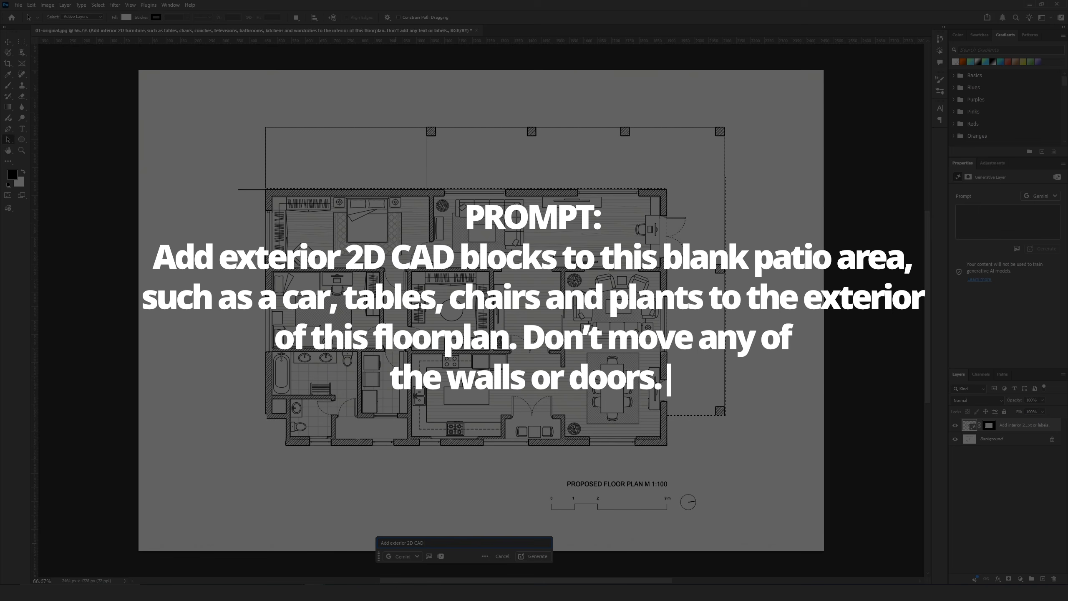
pyautogui.write('s to this b')
pyautogui.write("lank patio area, such as a car, tables, chairs and plants to the exterior of this floorplan. Don't move any of the walls or doors.")
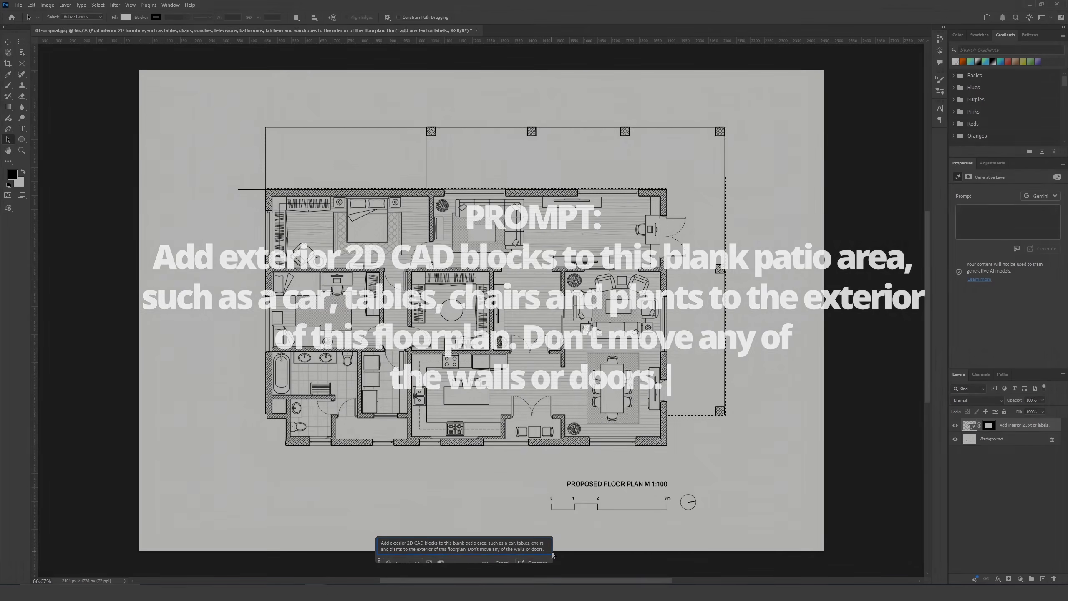
pyautogui.press('Return')
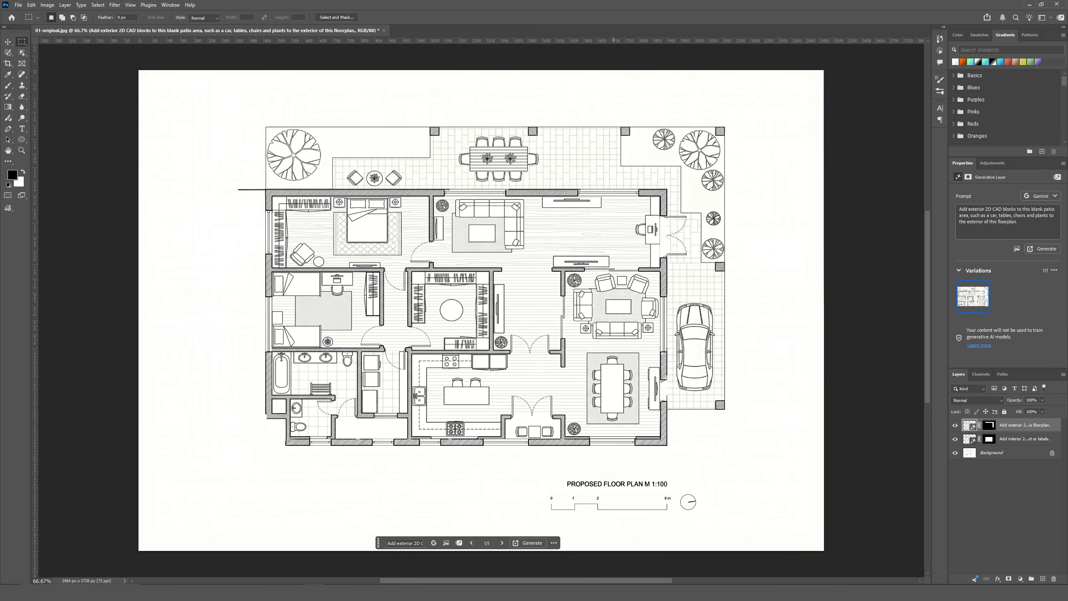
# Hide and show the exterior and interior generated layers to compare the furnished plan with the original floor plan
pyautogui.click(955, 425)
pyautogui.click(956, 425)
pyautogui.click(955, 425)
pyautogui.click(956, 439)
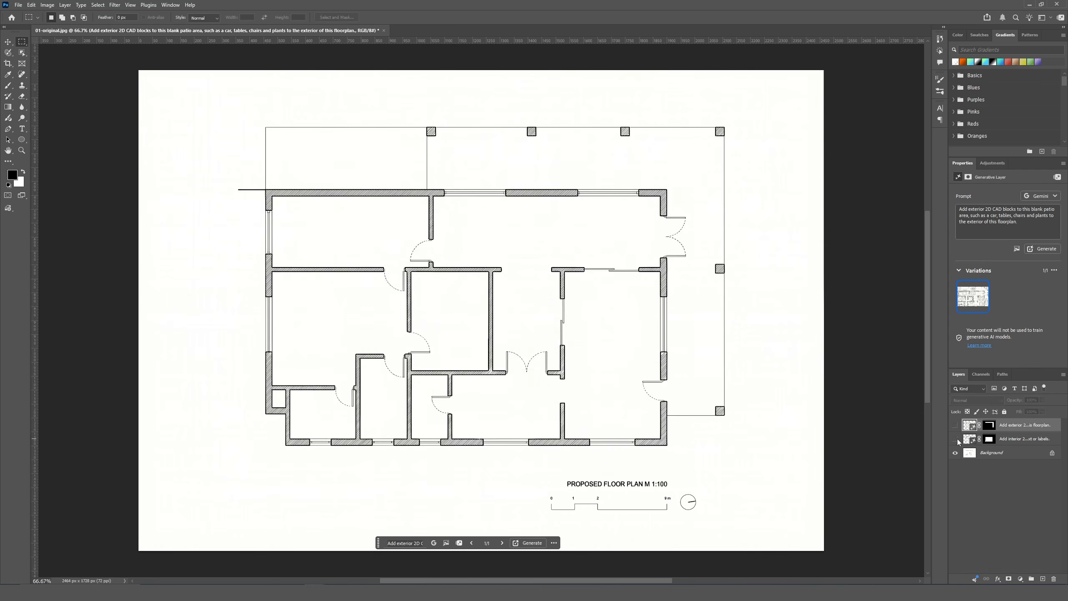
pyautogui.click(956, 440)
pyautogui.click(956, 425)
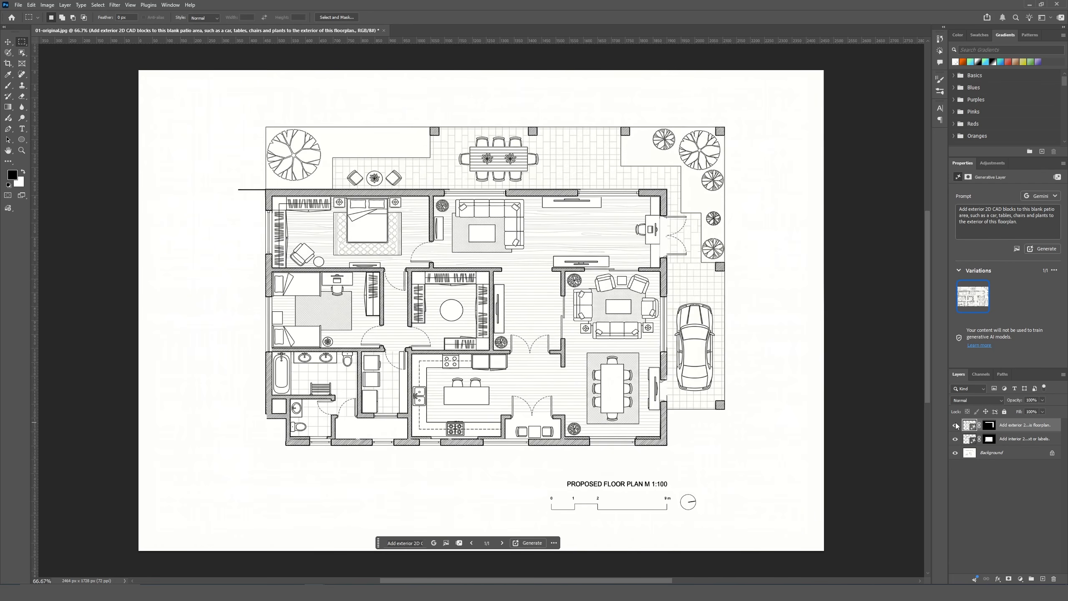